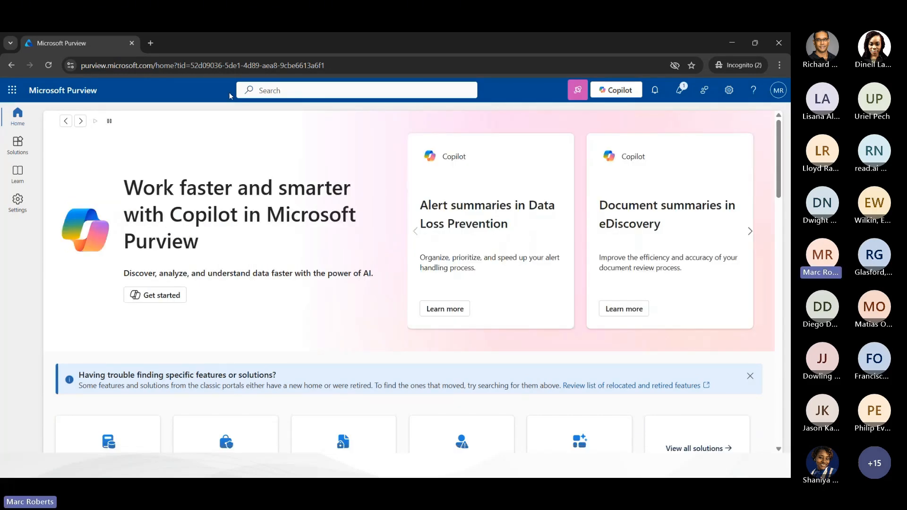
# - Open the list of sensitivity labels in the Information Protection solution
pyautogui.click(18, 144)
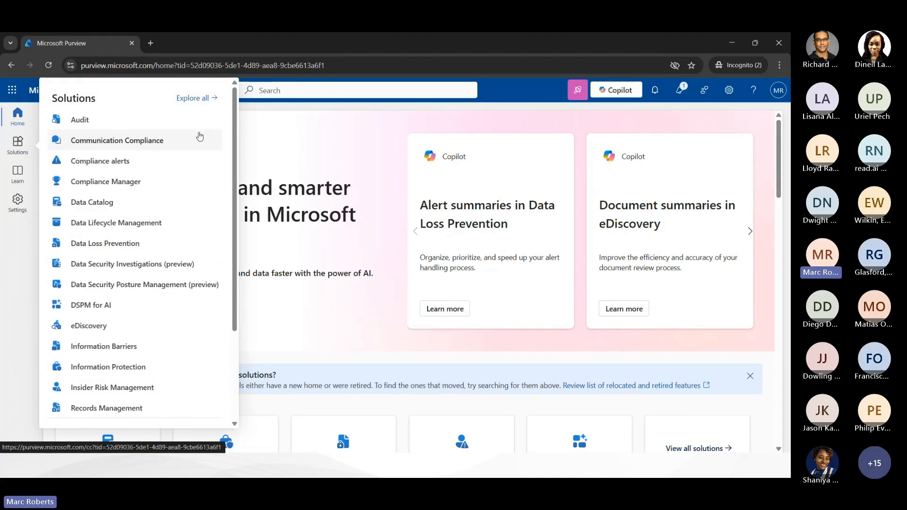
pyautogui.scroll(-1, 200, 136)
pyautogui.scroll(1, 202, 136)
pyautogui.scroll(-1, 204, 137)
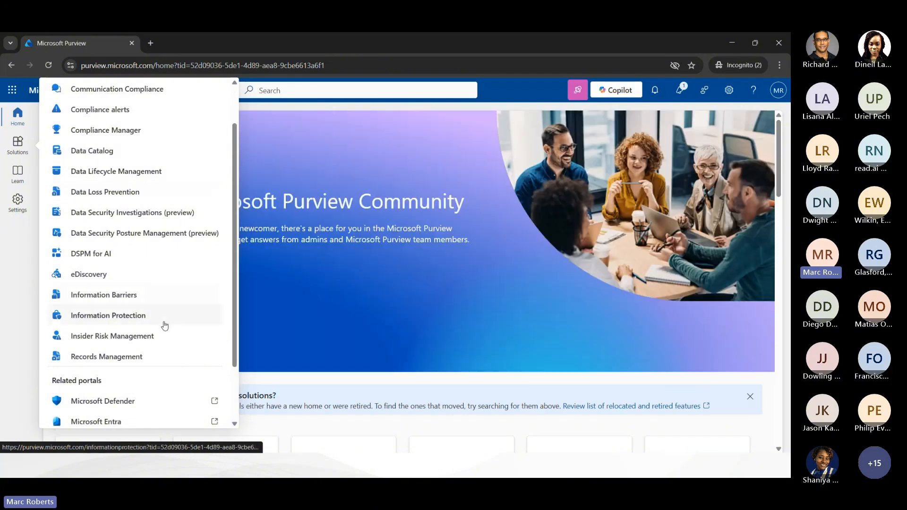
pyautogui.click(78, 316)
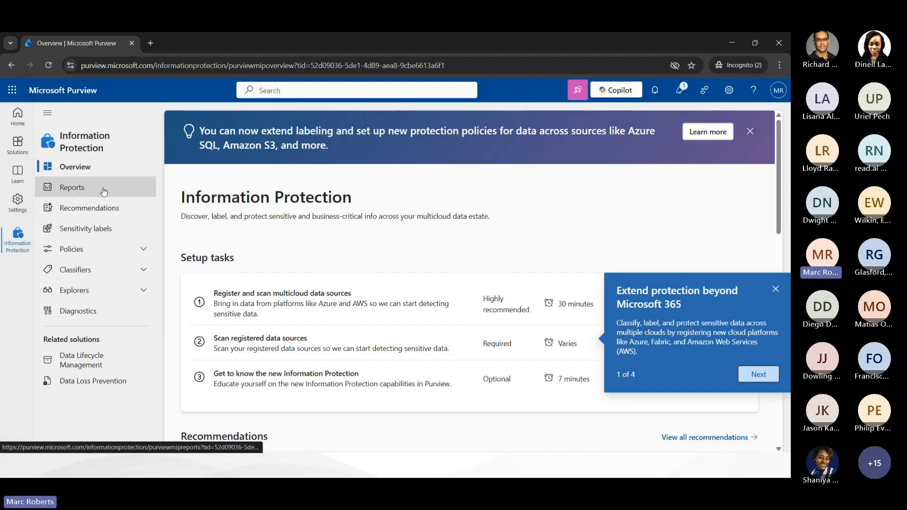
pyautogui.click(133, 229)
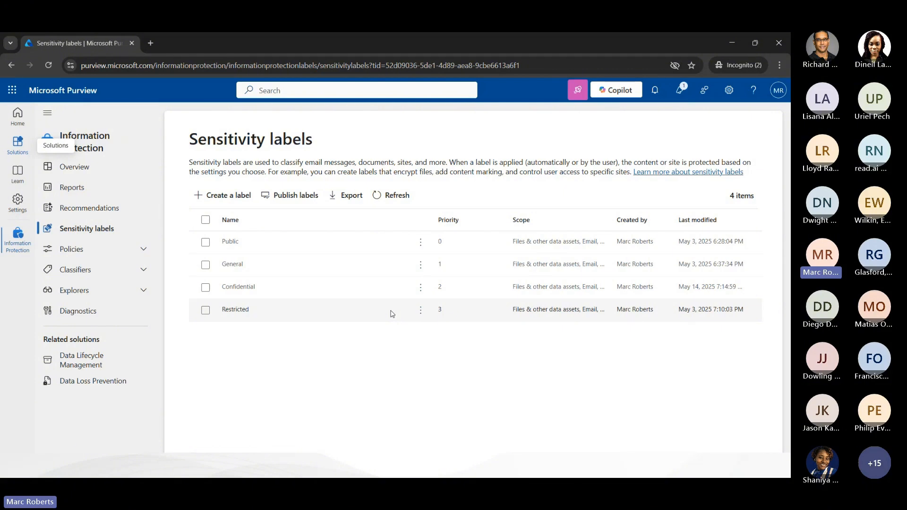
# - Create a sensitivity label with both its name and display name set to Highly Confidential
pyautogui.click(240, 196)
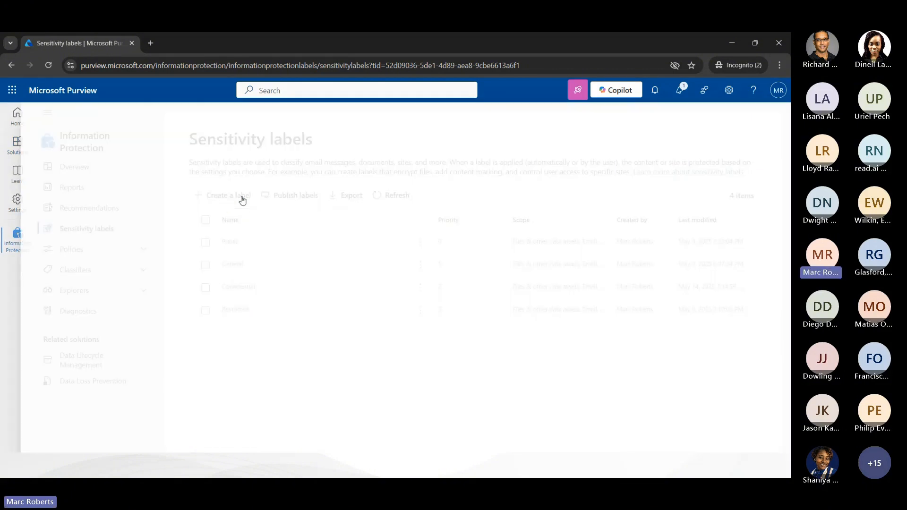
pyautogui.click(283, 267)
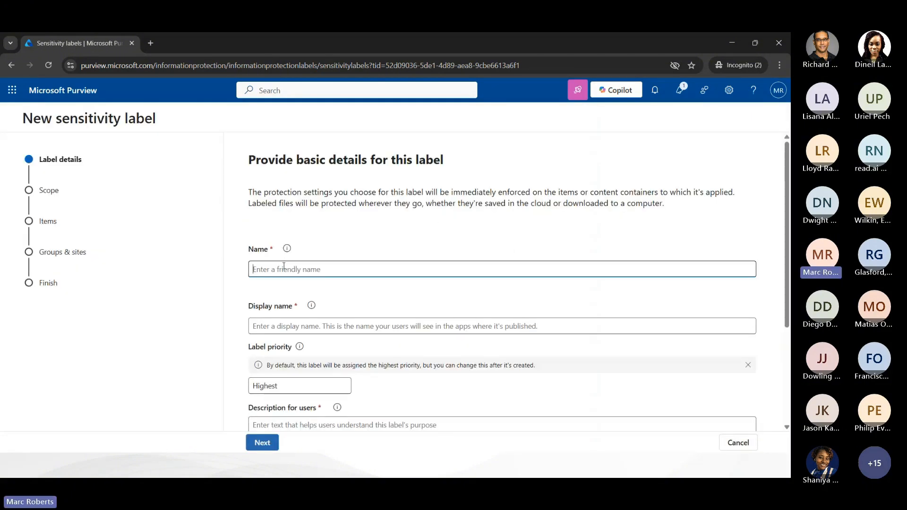
pyautogui.write('Highly')
pyautogui.press('BackSpace')
pyautogui.write('ly Confidential')
pyautogui.hotkey('ctrl', 'a')
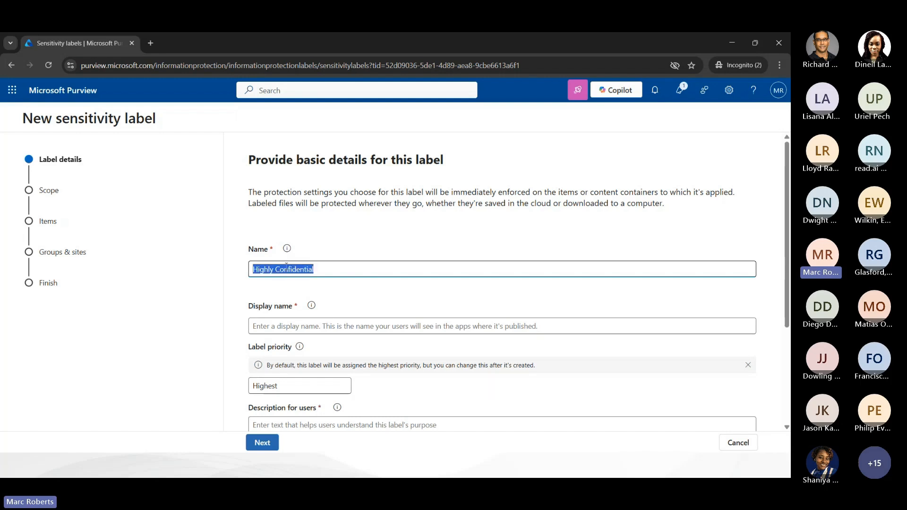
pyautogui.hotkey('ctrl', 'c')
pyautogui.click(289, 326)
pyautogui.hotkey('ctrl', 'v')
pyautogui.scroll(-1, 291, 317)
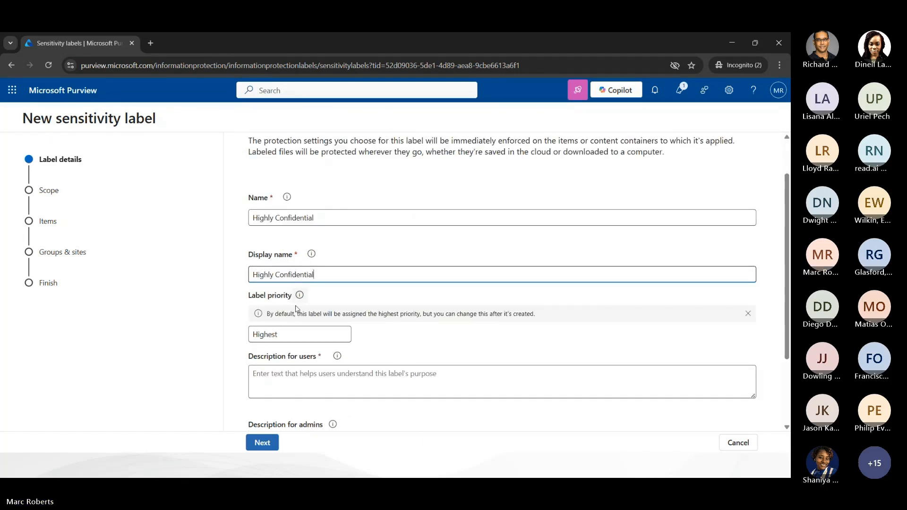
# - Paste the copied user description beginning "This label is reserved for the organization's most sensitive data" and set the label color to dark red
pyautogui.hotkey('alt', 'Tab')
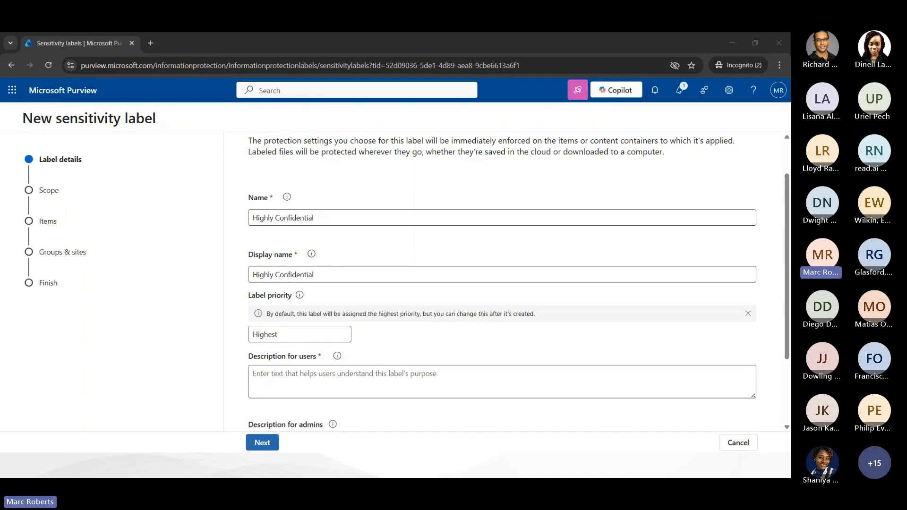
pyautogui.scroll(-2, 363, 278)
pyautogui.click(364, 278)
pyautogui.hotkey('ctrl', 'v')
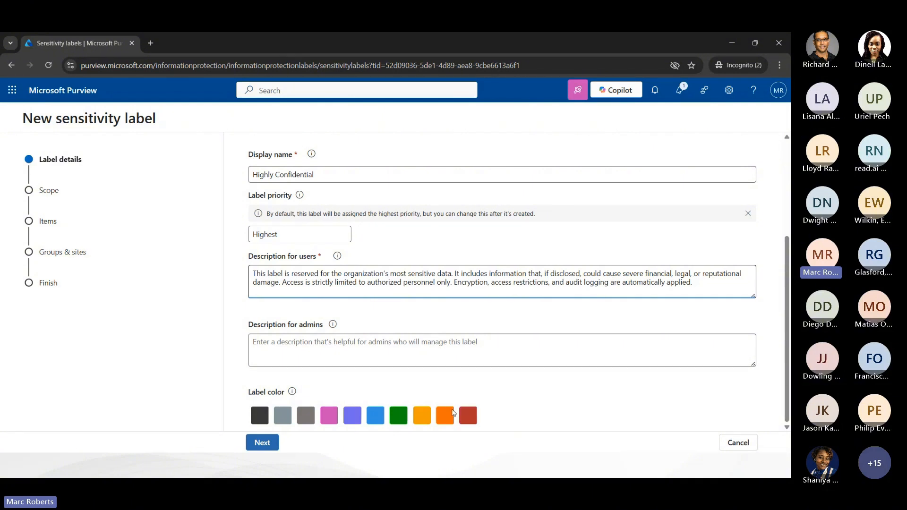
pyautogui.click(468, 415)
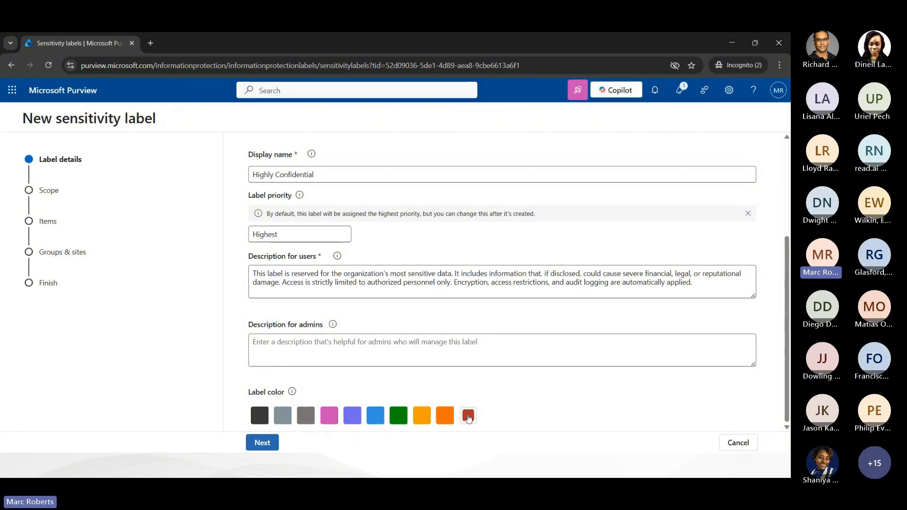
pyautogui.click(267, 443)
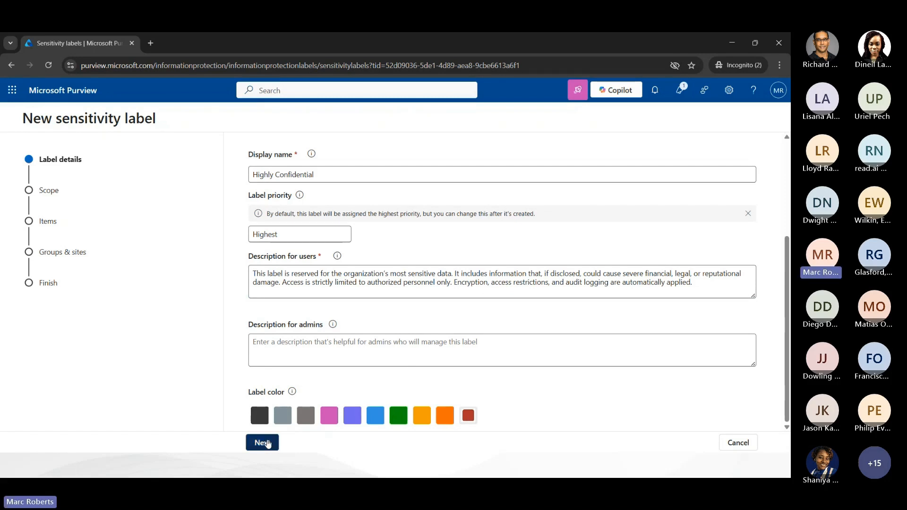
# - Accept the scope of files, emails, meetings, groups and sites, and enable access control and content marking for labeled items
pyautogui.click(224, 136)
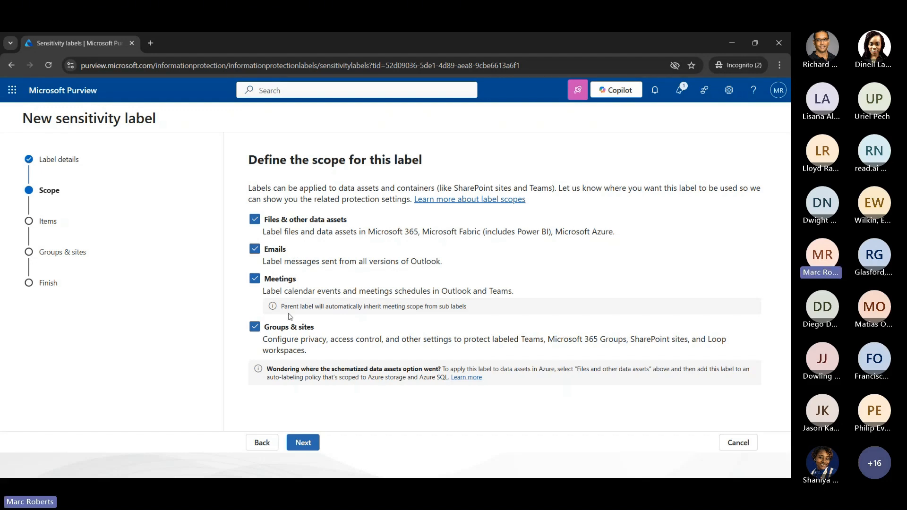
pyautogui.click(303, 444)
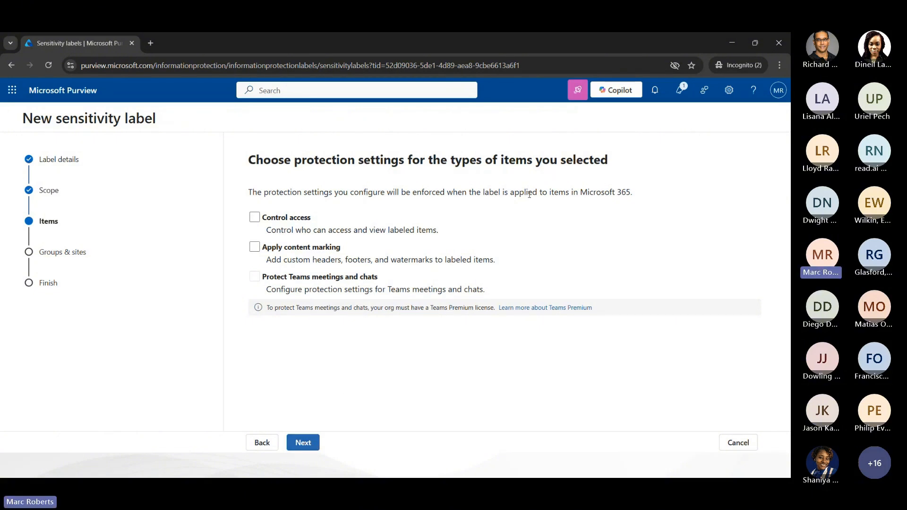
pyautogui.click(306, 219)
pyautogui.click(309, 248)
pyautogui.click(310, 441)
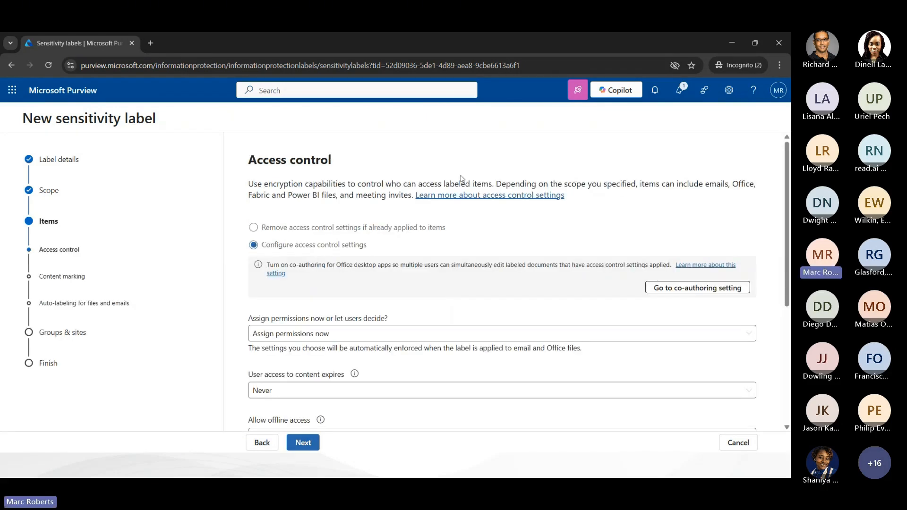
# - Keep permissions assigned now and make user access expire 30 days after the label is applied
pyautogui.scroll(-2, 568, 224)
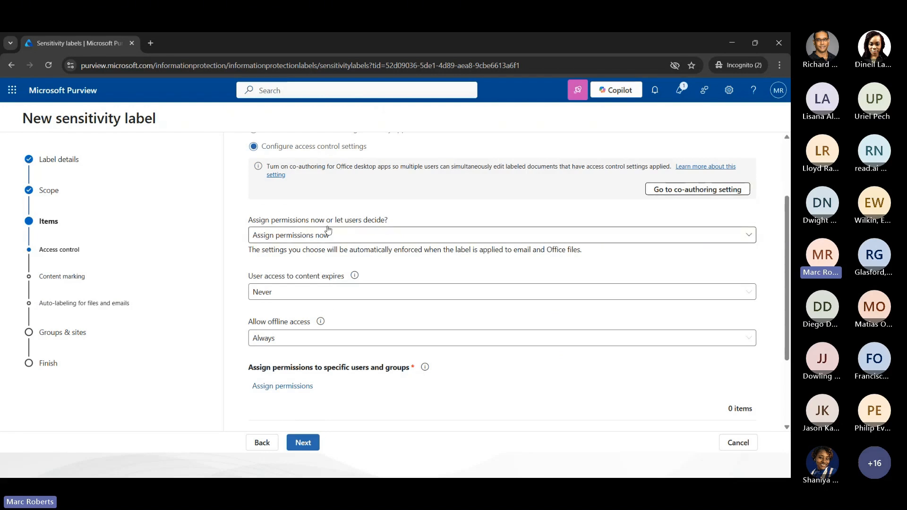
pyautogui.click(388, 235)
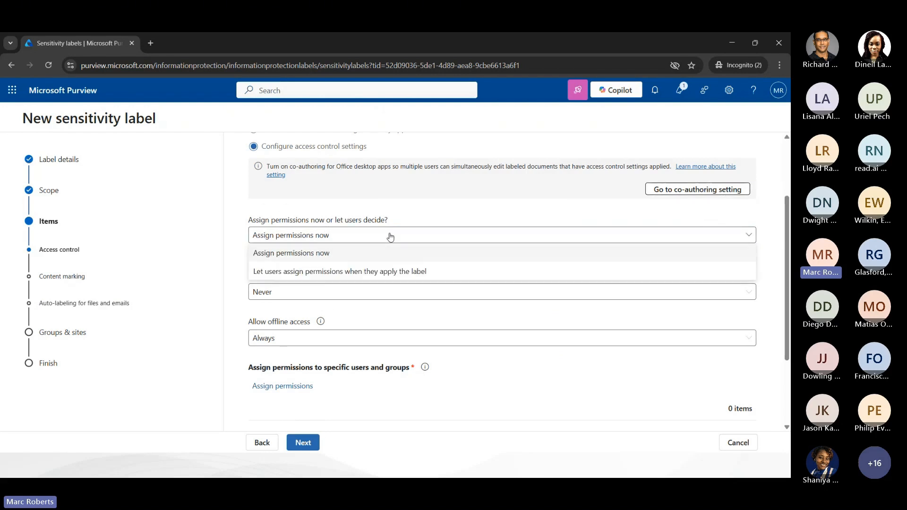
pyautogui.click(299, 257)
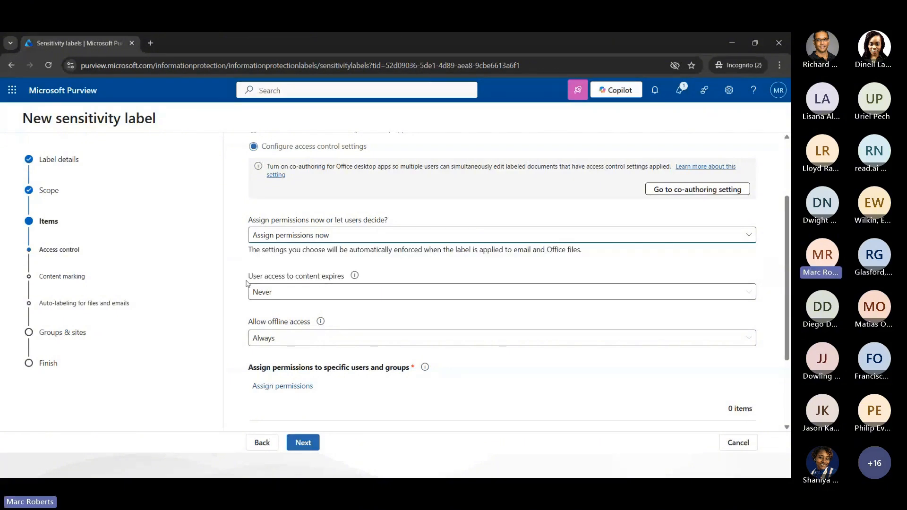
pyautogui.click(334, 291)
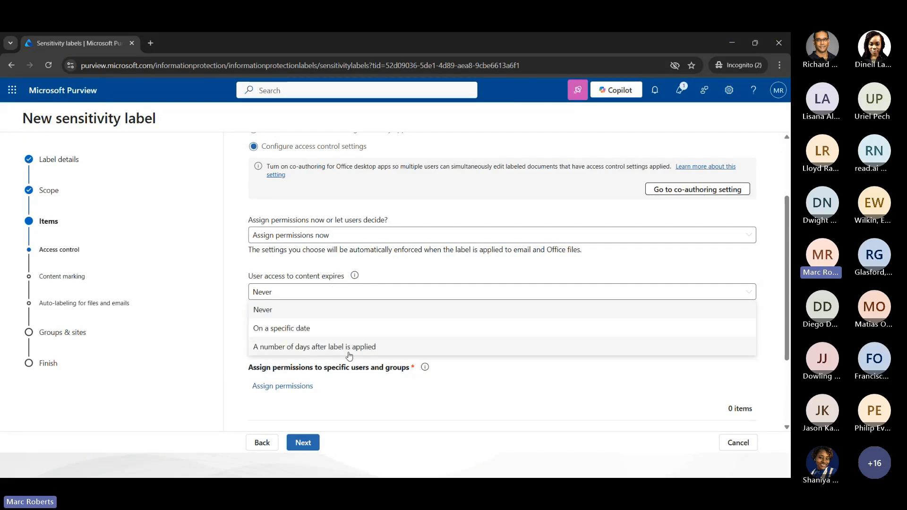
pyautogui.click(326, 347)
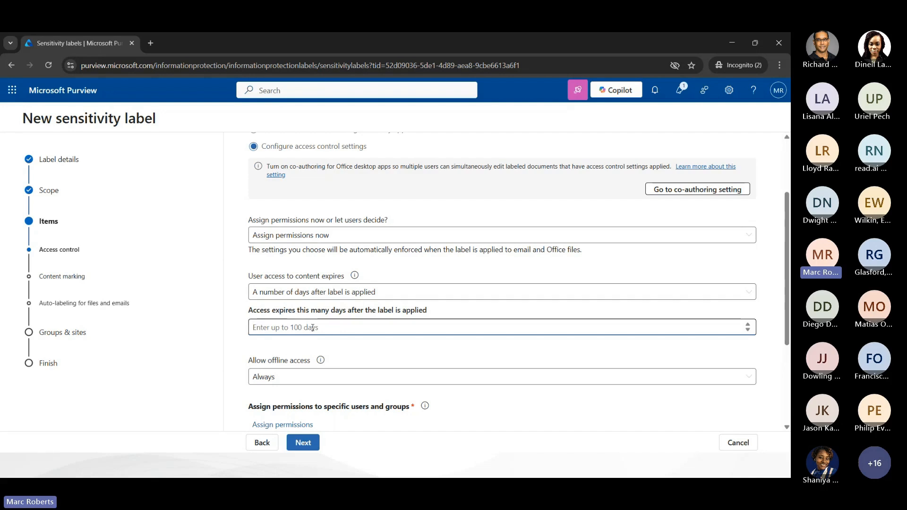
pyautogui.scroll(-3, 312, 328)
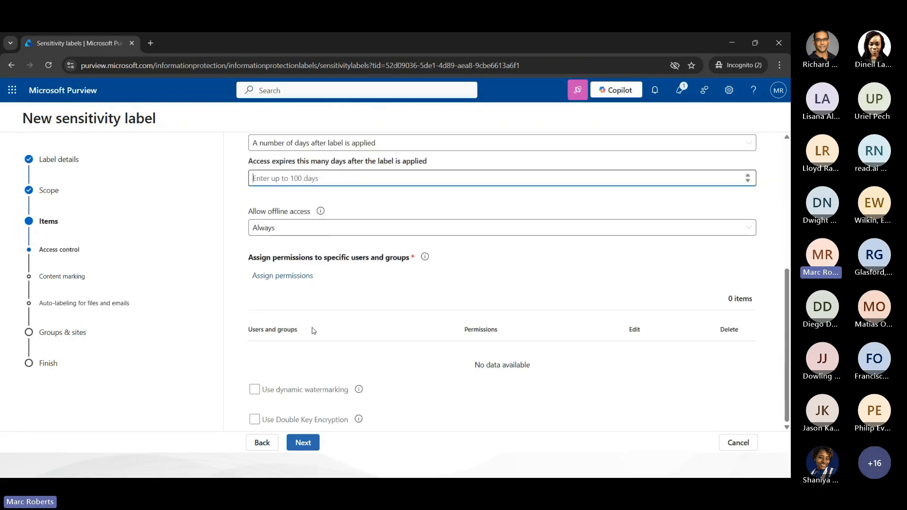
pyautogui.write('30')
pyautogui.scroll(2, 312, 330)
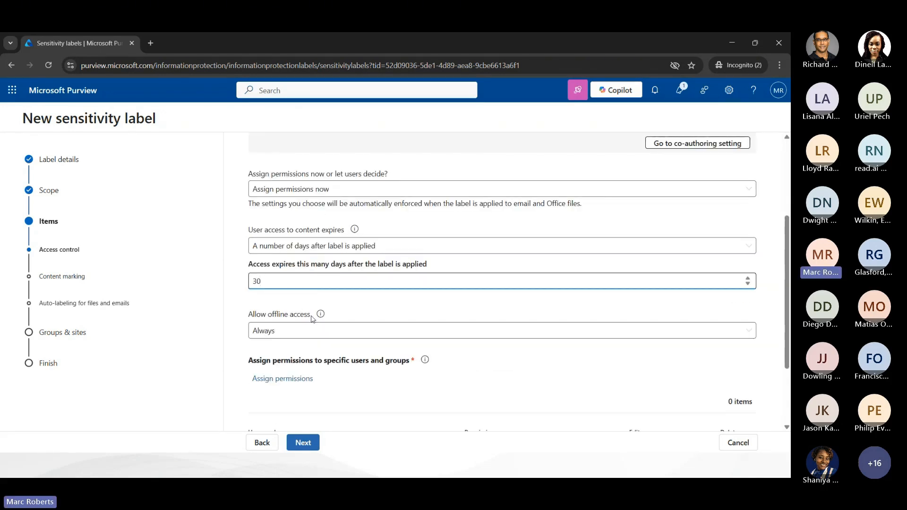
# - Allow offline access only for a number of days and set it to 30 days
pyautogui.click(313, 329)
pyautogui.click(334, 381)
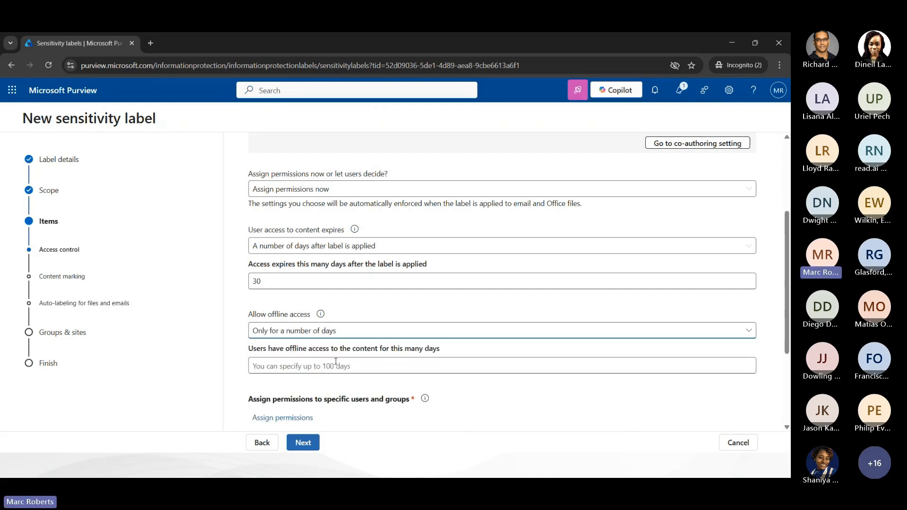
pyautogui.click(335, 363)
pyautogui.write('30')
pyautogui.scroll(-1, 431, 347)
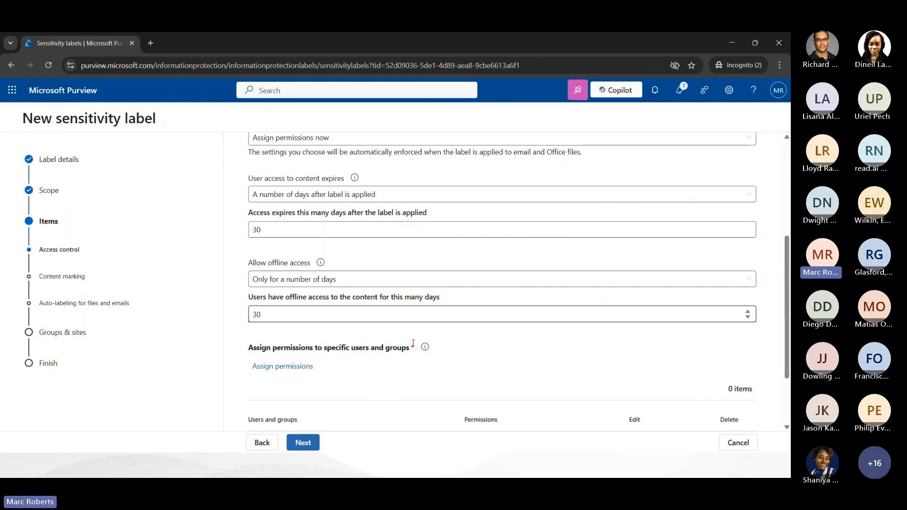
# - Assign the label's permissions to the second, fourth and tenth listed users instead of all users and groups in the organization
pyautogui.click(295, 371)
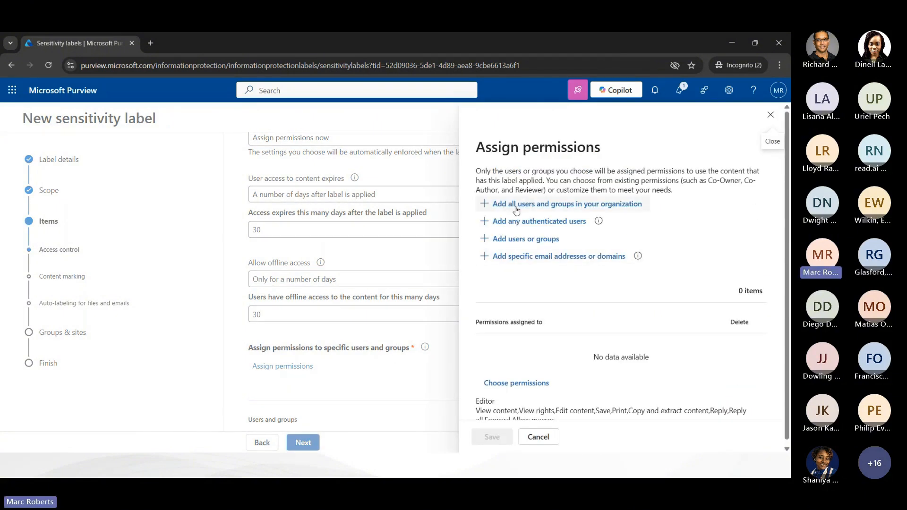
pyautogui.click(586, 203)
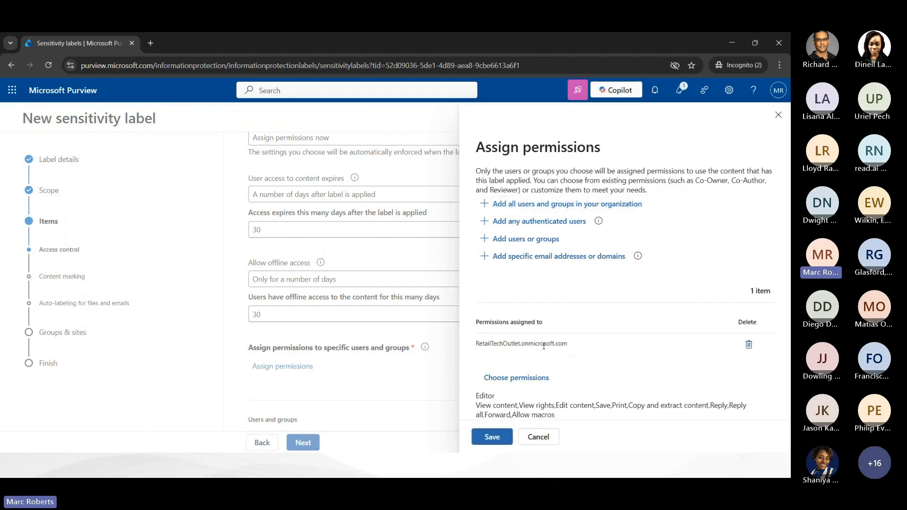
pyautogui.click(749, 345)
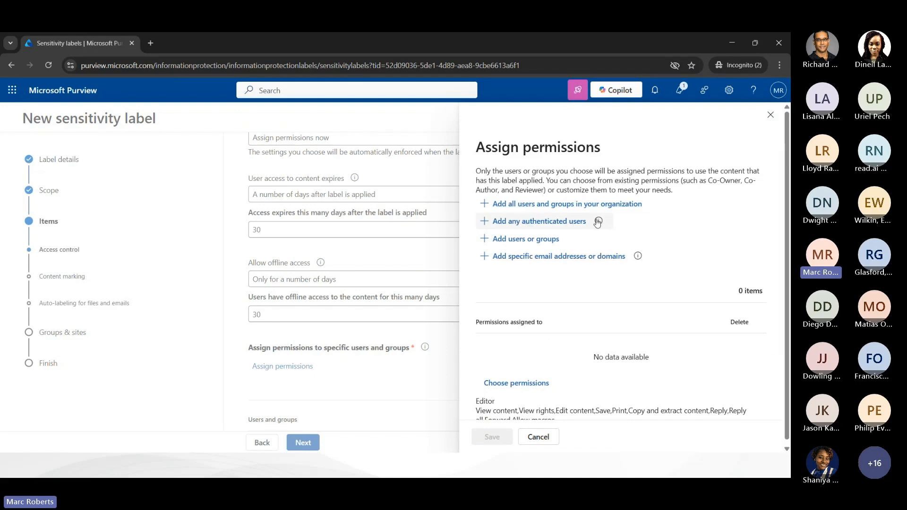
pyautogui.click(533, 238)
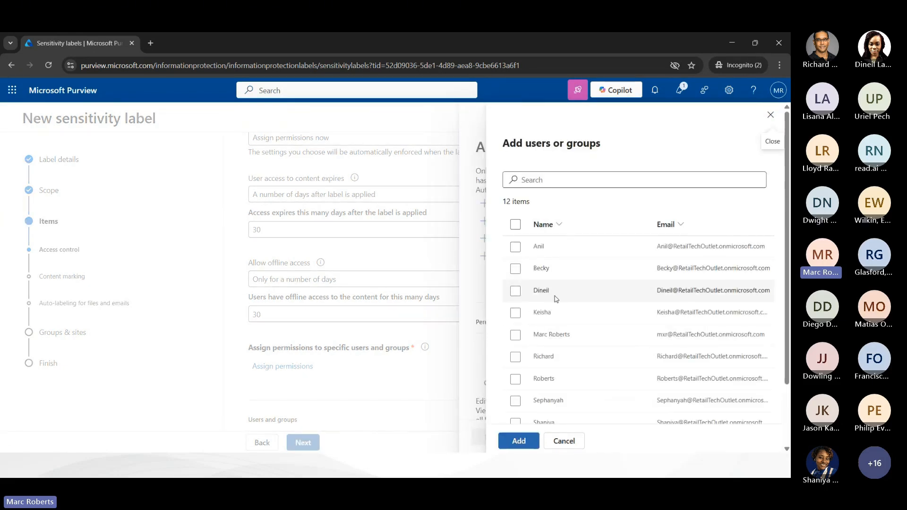
pyautogui.scroll(-3, 543, 326)
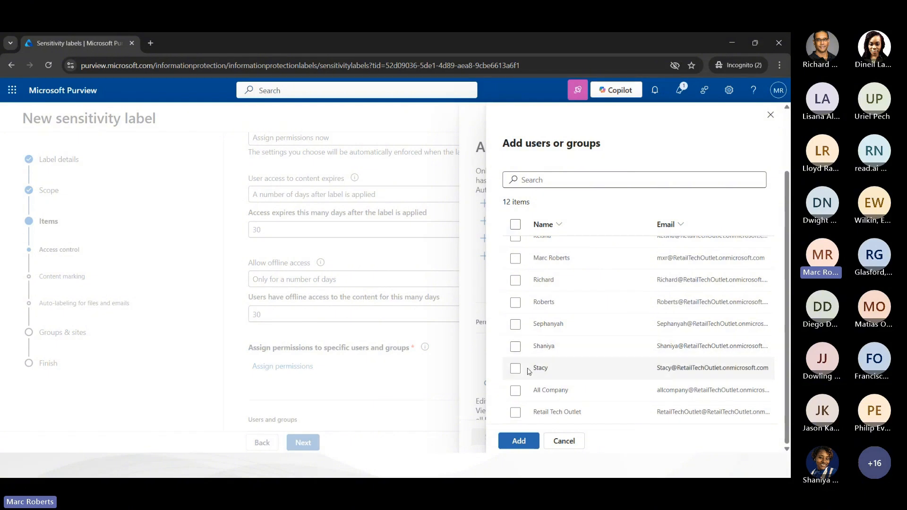
pyautogui.click(516, 369)
pyautogui.scroll(3, 515, 274)
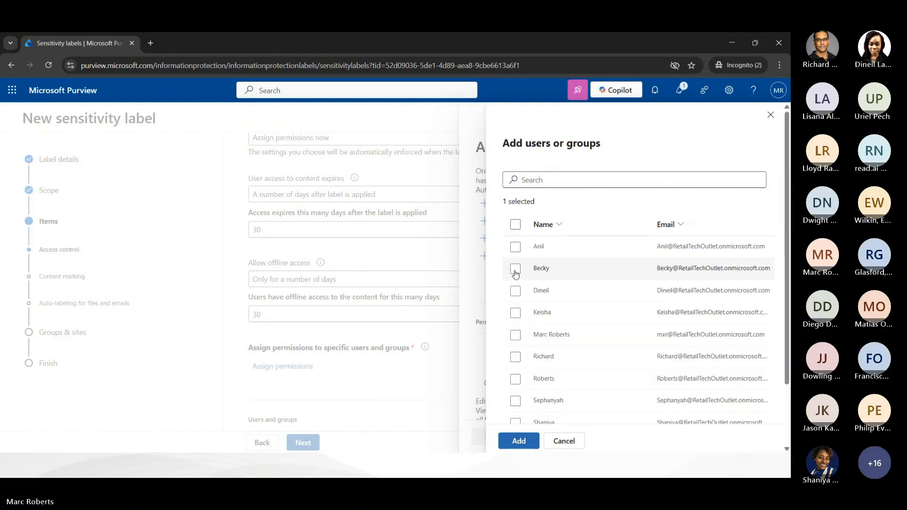
pyautogui.click(516, 269)
pyautogui.click(515, 313)
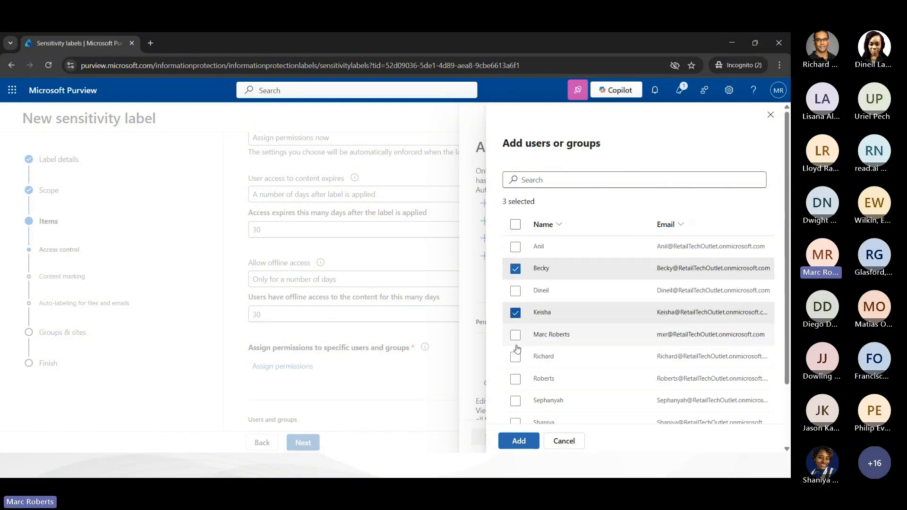
pyautogui.click(519, 441)
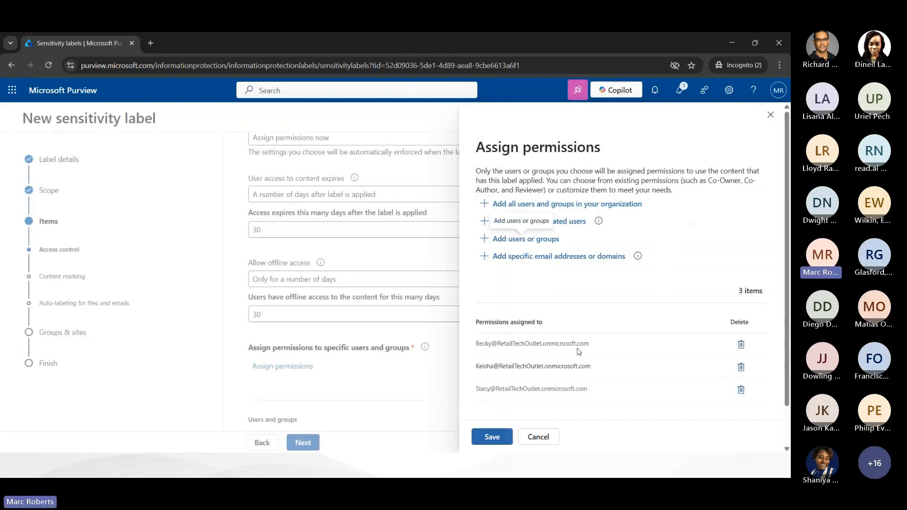
pyautogui.click(492, 437)
# - Enable dynamic watermarking in the label's access control settings
pyautogui.scroll(-3, 521, 315)
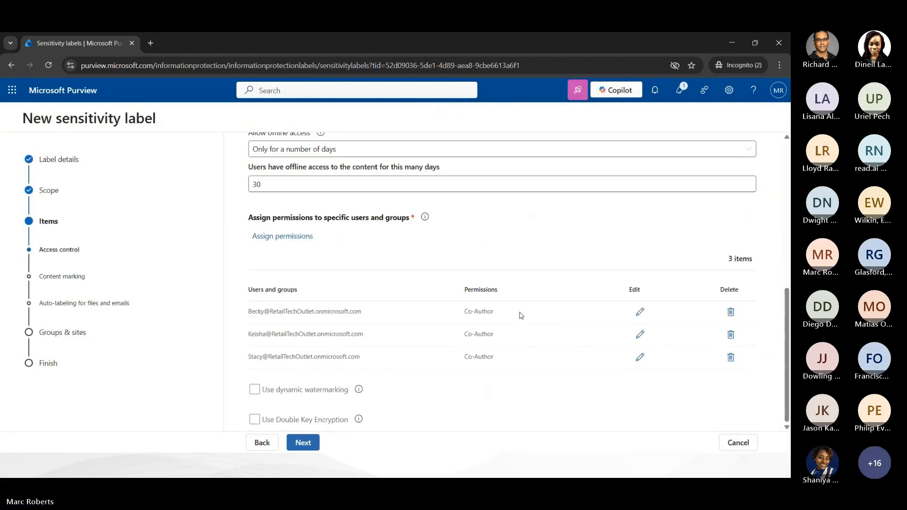
pyautogui.click(274, 391)
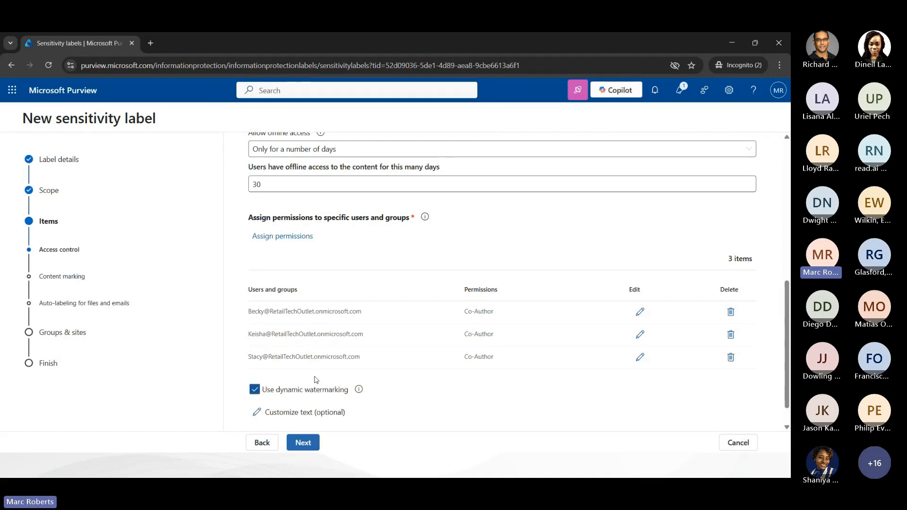
pyautogui.scroll(-1, 302, 378)
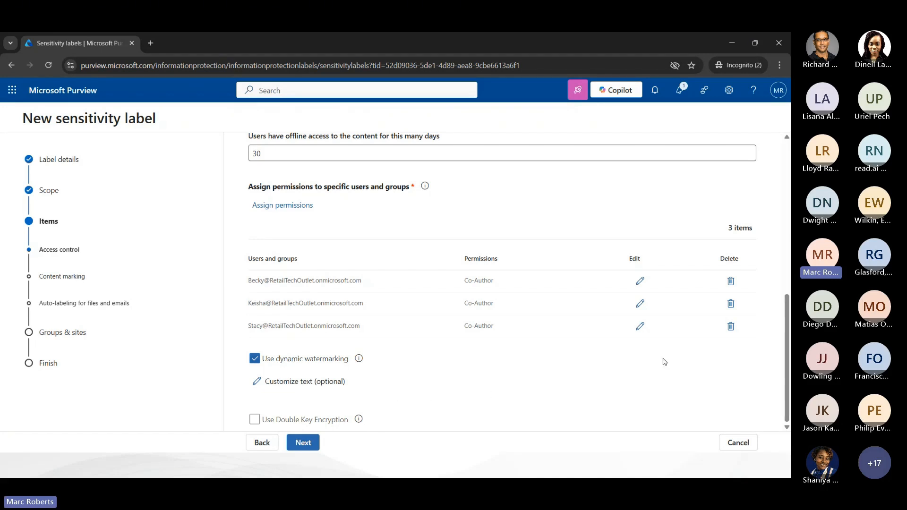
# - Accept the access control settings, turn on content marking and add a footer with the text "Important"
pyautogui.scroll(5, 776, 236)
pyautogui.scroll(2, 774, 217)
pyautogui.scroll(-7, 780, 369)
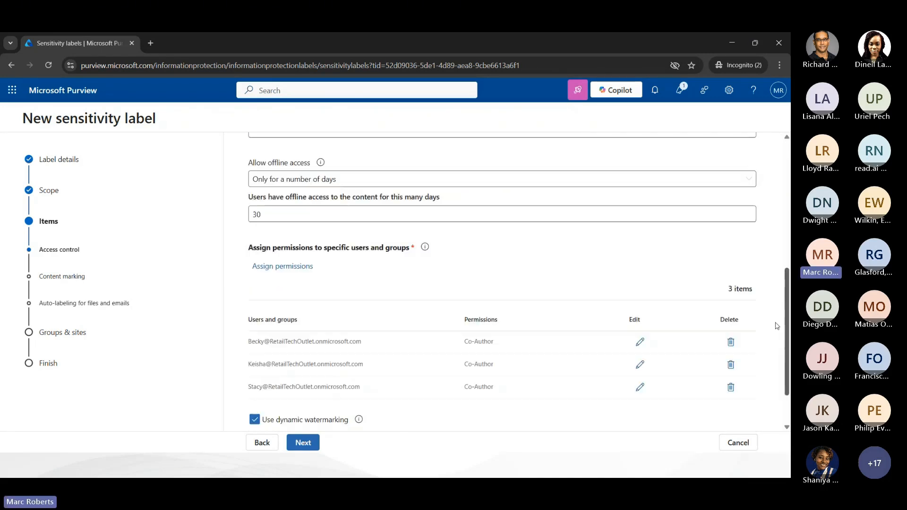
pyautogui.click(303, 443)
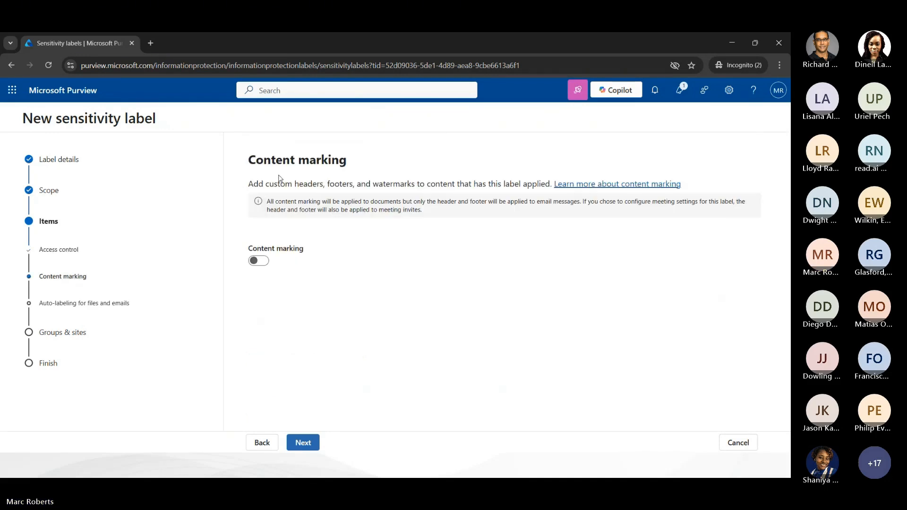
pyautogui.click(259, 261)
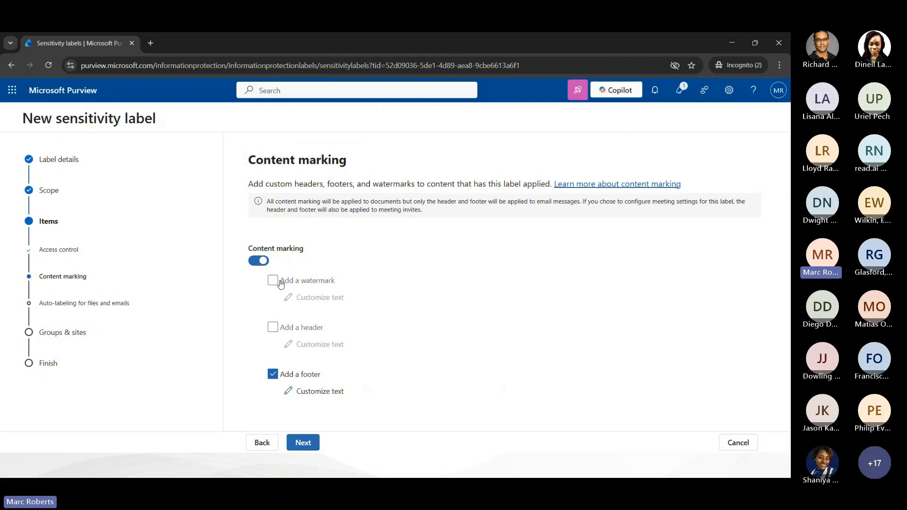
pyautogui.click(336, 396)
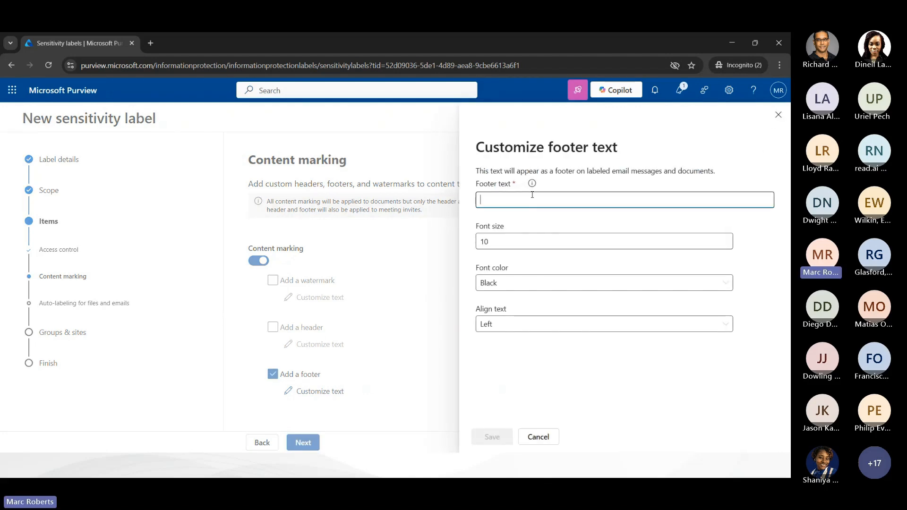
pyautogui.write('Important')
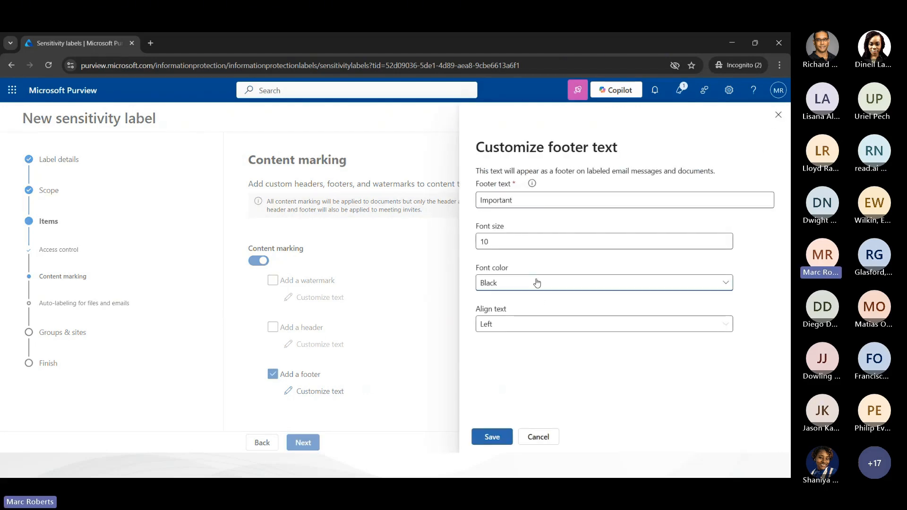
pyautogui.click(537, 283)
pyautogui.click(303, 443)
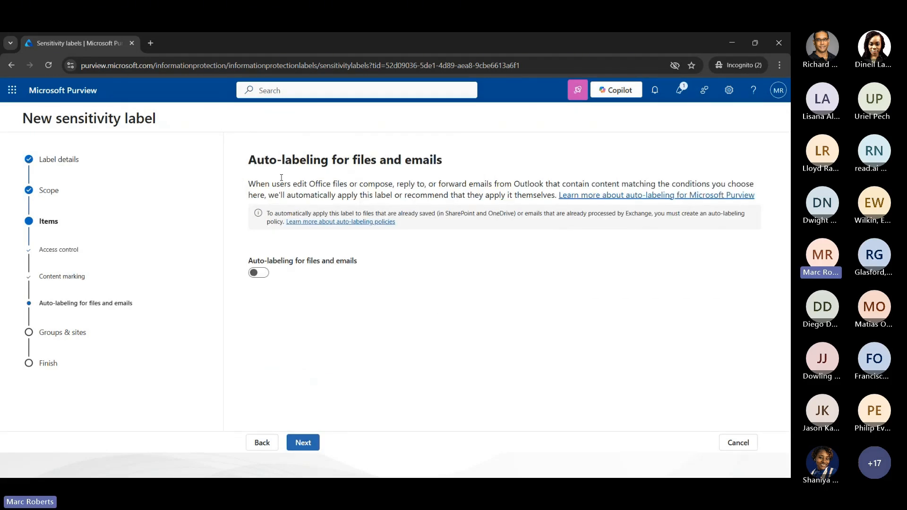
# - Leave auto-labeling off, enable Privacy and external user access protection, and set group privacy to None
pyautogui.click(316, 441)
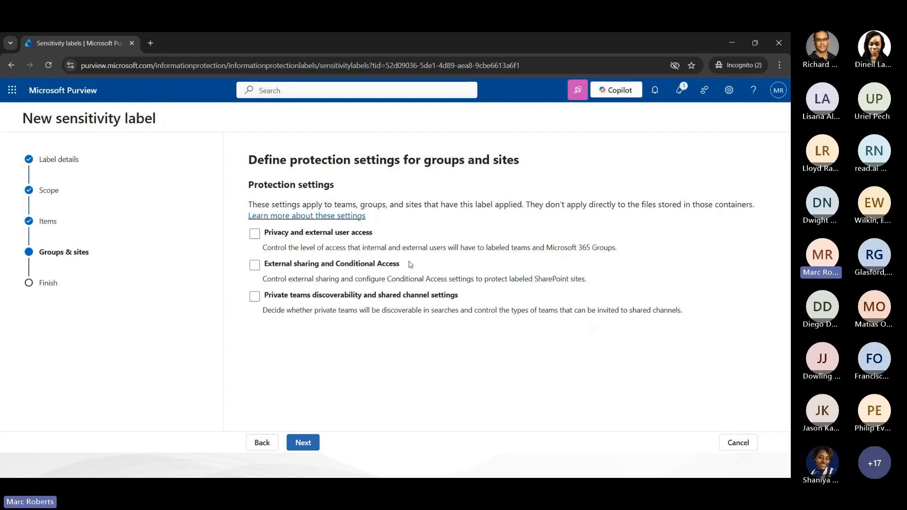
pyautogui.click(332, 234)
pyautogui.click(317, 442)
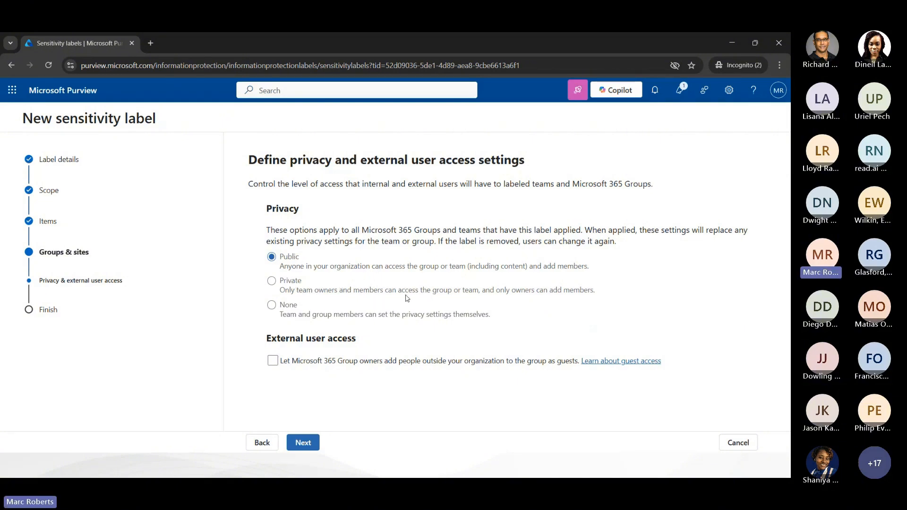
pyautogui.click(301, 285)
pyautogui.click(280, 304)
pyautogui.click(312, 443)
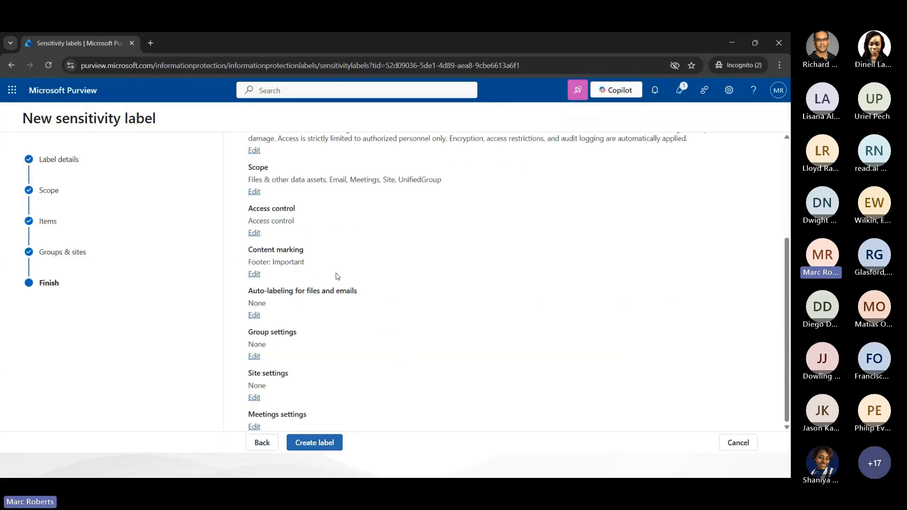
# - Review the settings, create the Highly Confidential label and finish without creating a policy yet
pyautogui.scroll(4, 331, 272)
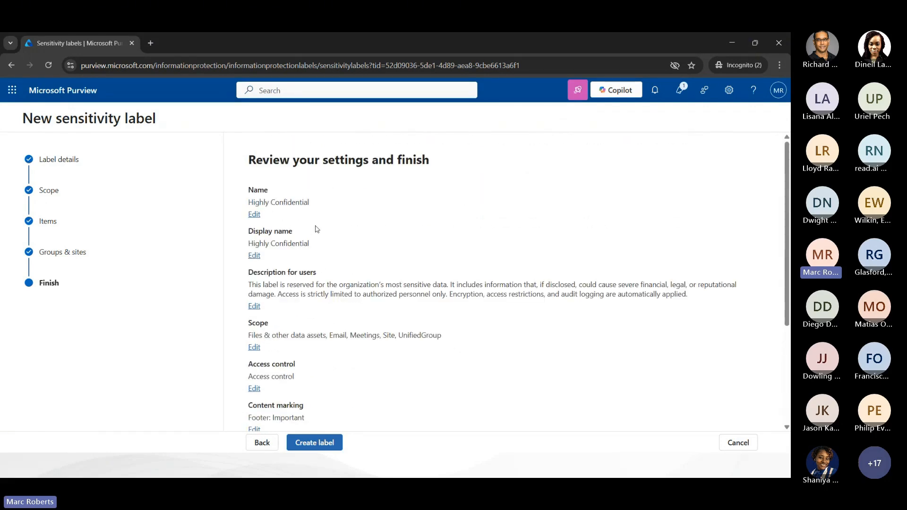
pyautogui.scroll(-3, 316, 230)
pyautogui.click(314, 443)
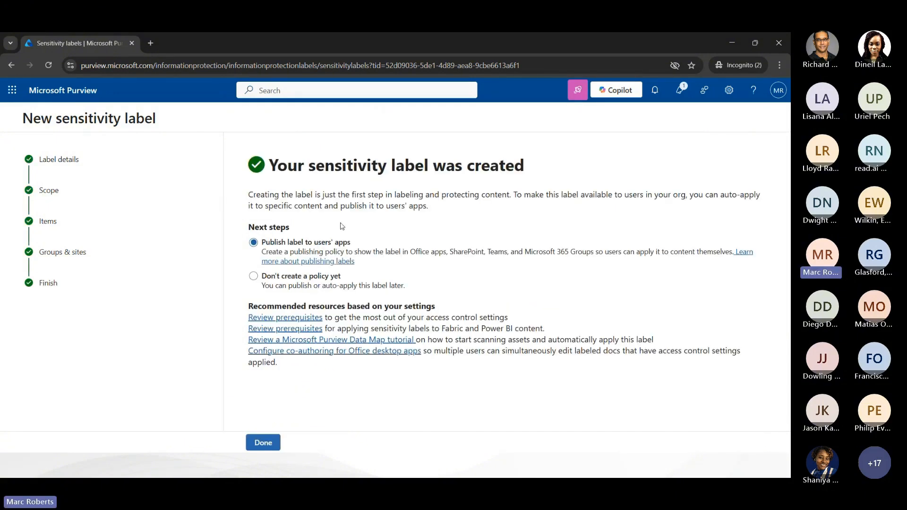
pyautogui.click(295, 284)
pyautogui.click(263, 443)
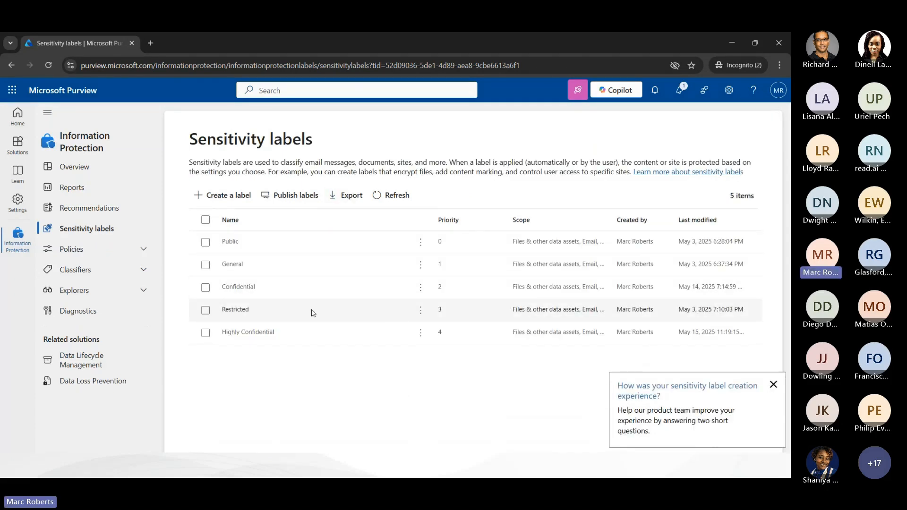
# - Start an auto-labeling policy for the Highly Confidential label, keeping the suggested name and the full directory as admin unit
pyautogui.click(206, 334)
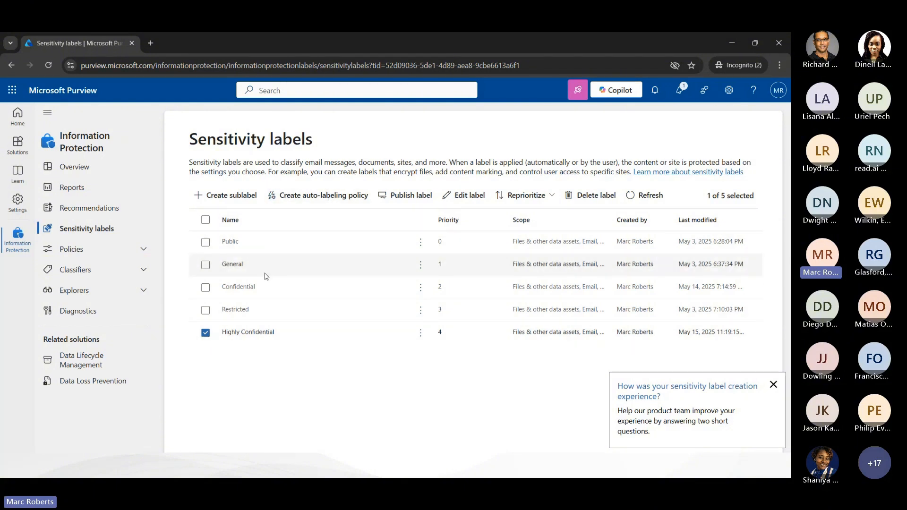
pyautogui.click(330, 196)
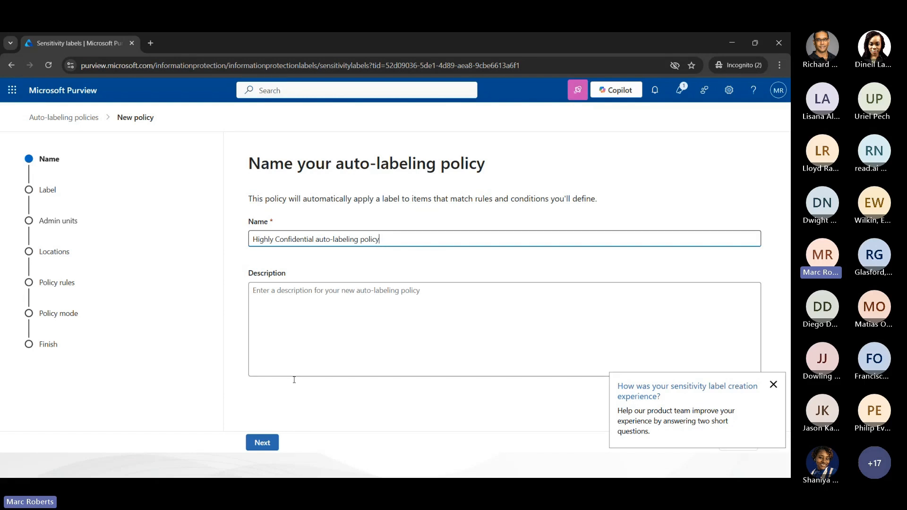
pyautogui.click(262, 443)
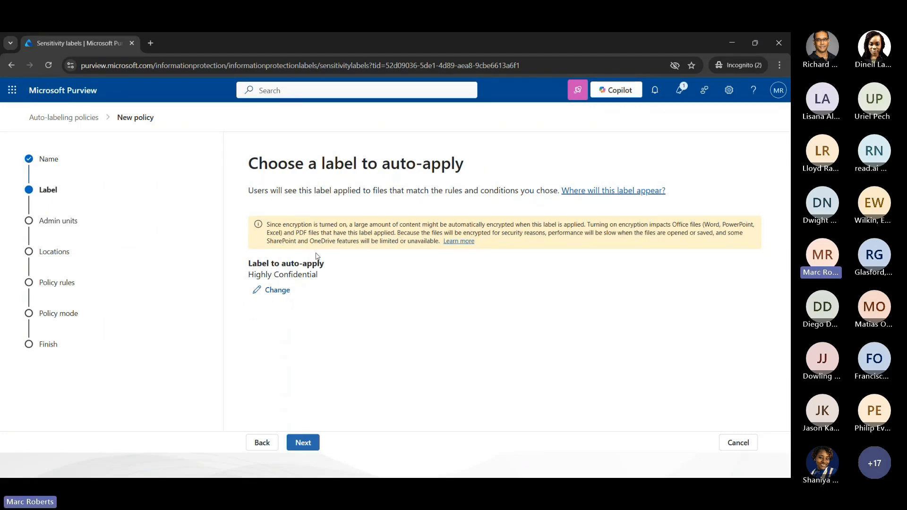
pyautogui.click(301, 442)
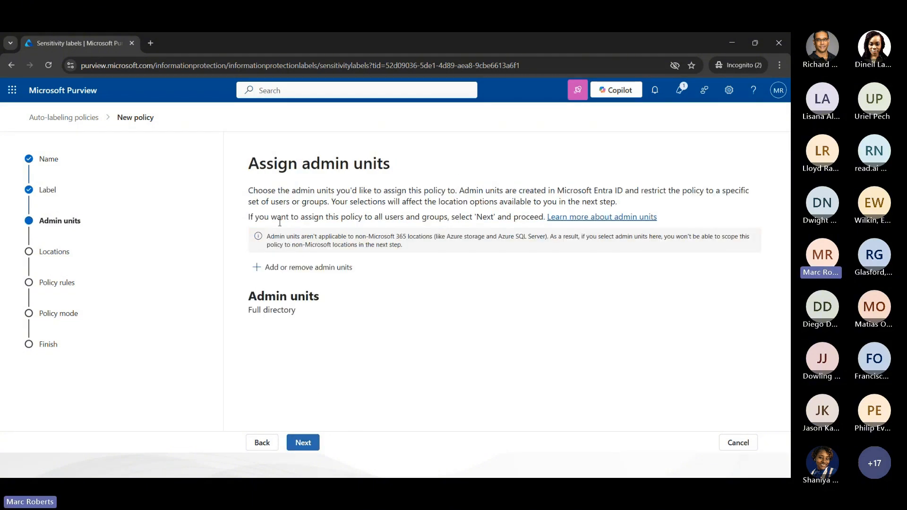
pyautogui.click(303, 442)
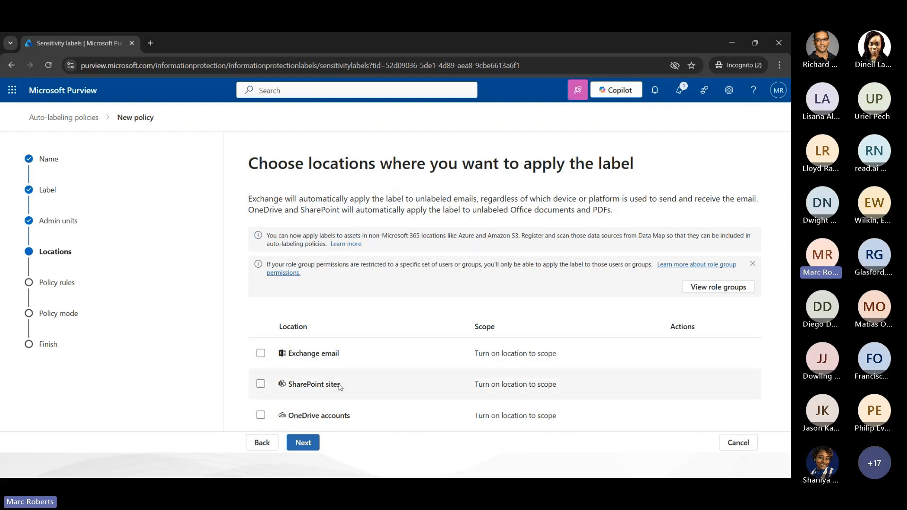
# - Apply the policy to SharePoint sites only, limited to the Finance team site
pyautogui.click(290, 390)
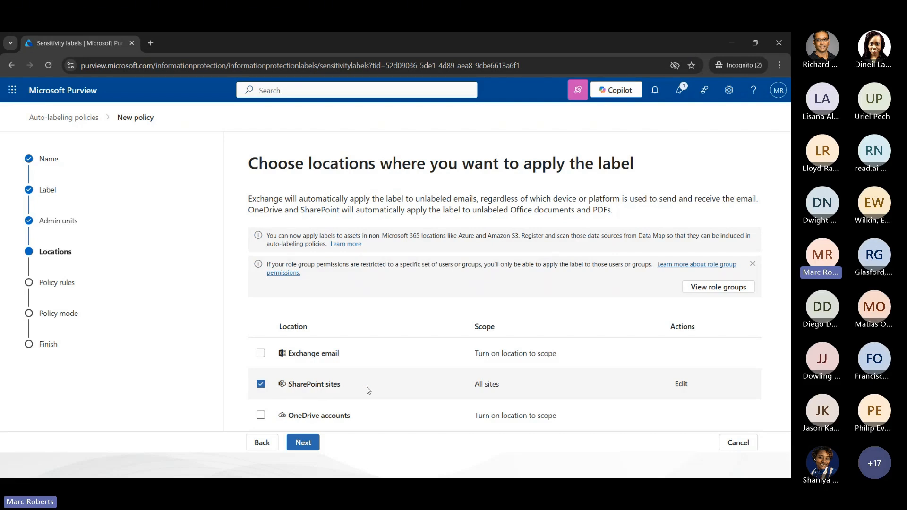
pyautogui.click(681, 384)
pyautogui.click(544, 196)
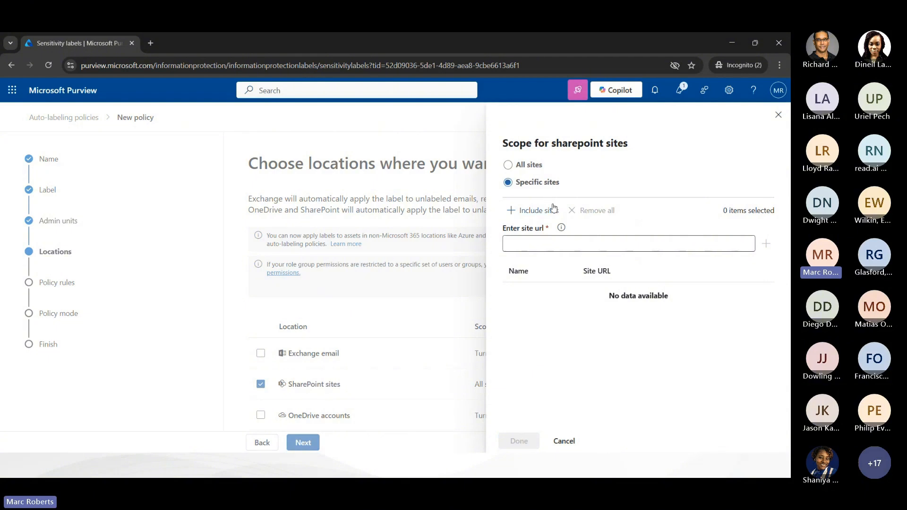
pyautogui.click(540, 210)
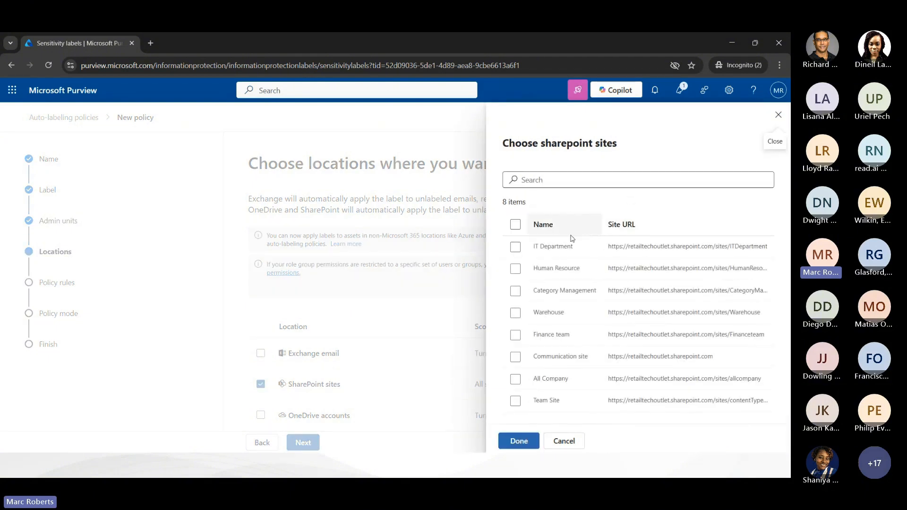
pyautogui.click(516, 336)
pyautogui.click(528, 442)
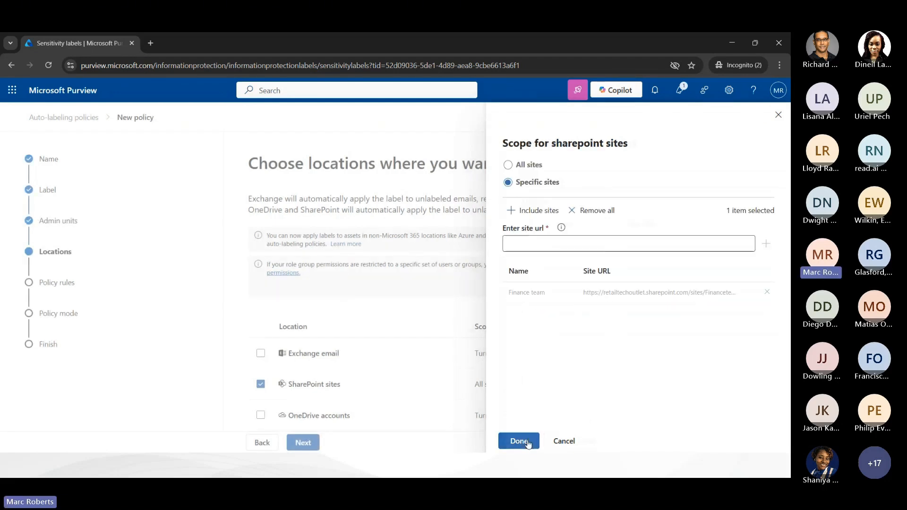
pyautogui.click(518, 441)
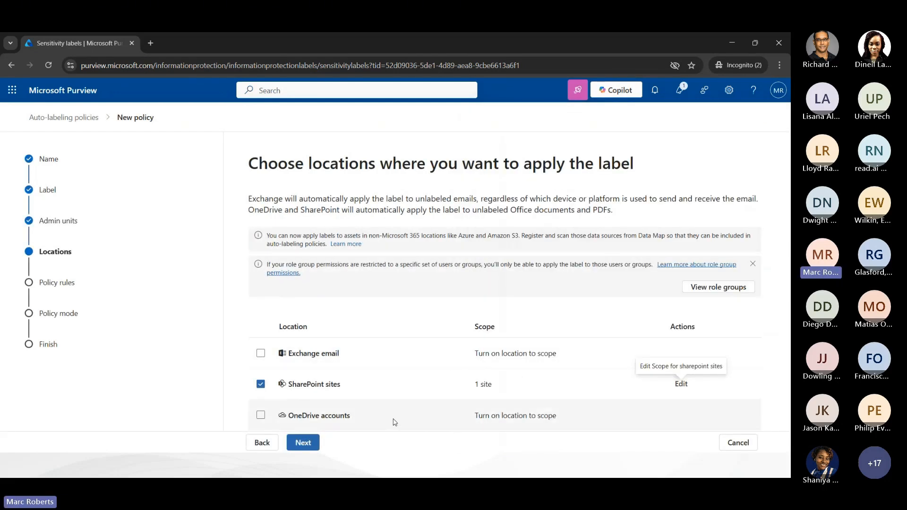
pyautogui.click(316, 444)
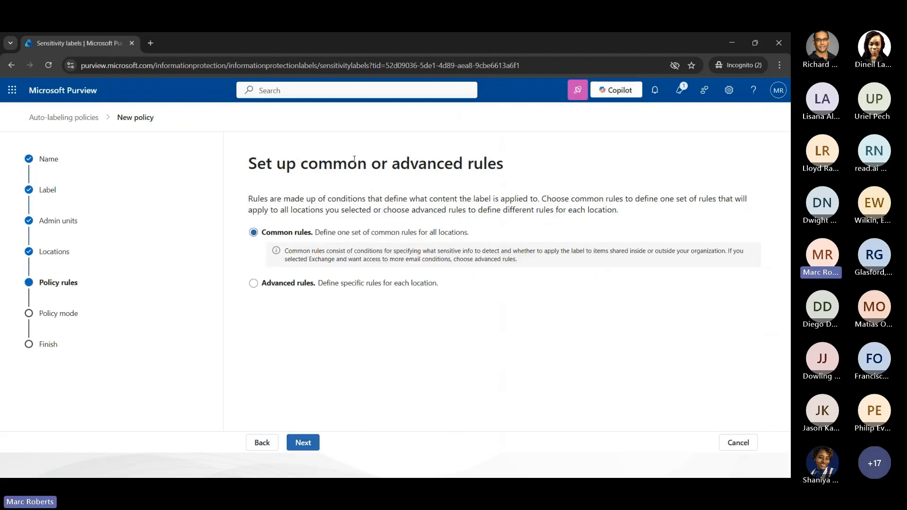
# - Choose advanced rules for the policy and start a new SharePoint rule named Rule1
pyautogui.click(274, 286)
pyautogui.click(311, 442)
pyautogui.click(276, 234)
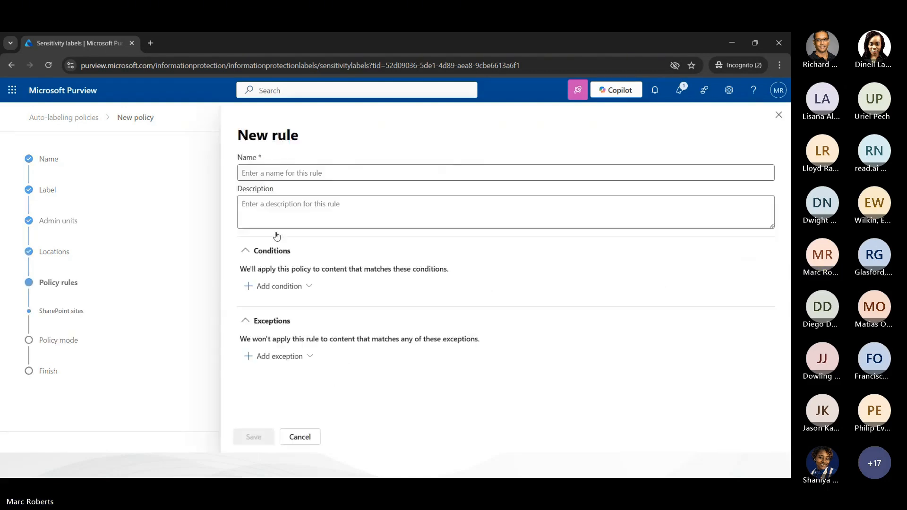
pyautogui.click(293, 180)
pyautogui.write('Rule1')
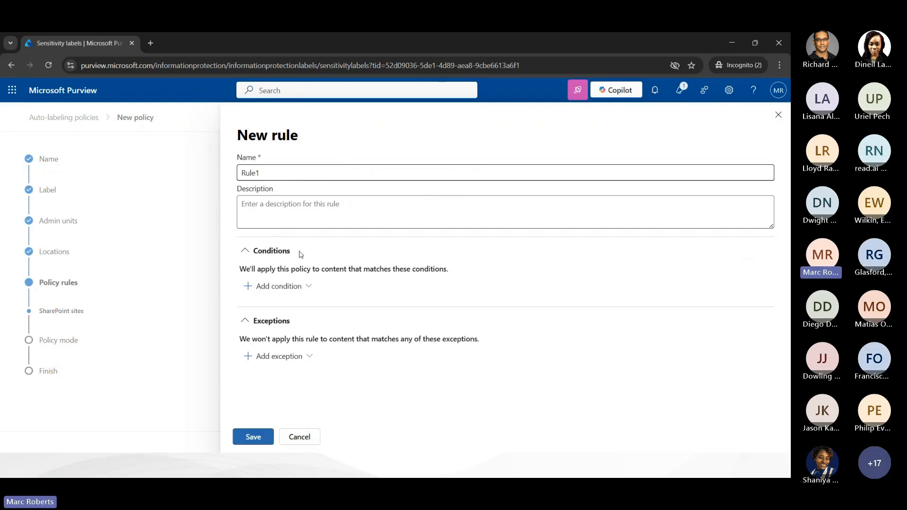
pyautogui.click(285, 287)
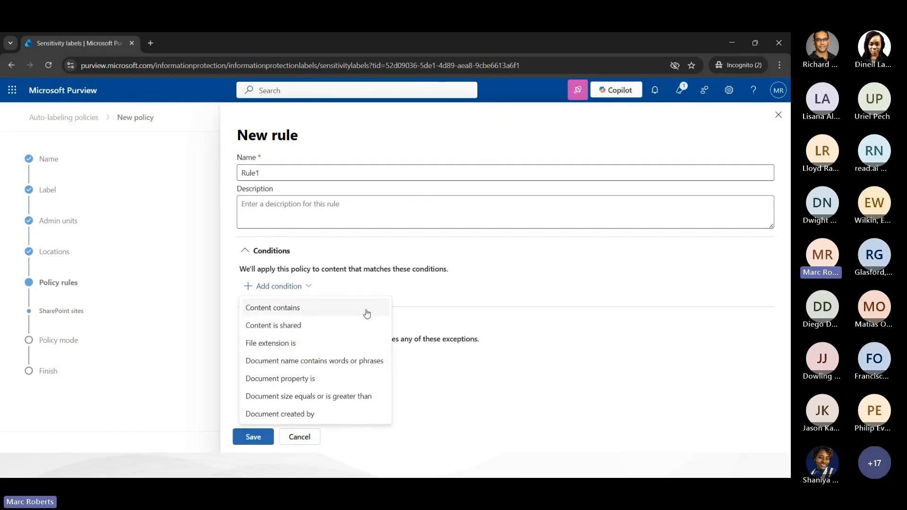
pyautogui.click(330, 312)
pyautogui.click(272, 354)
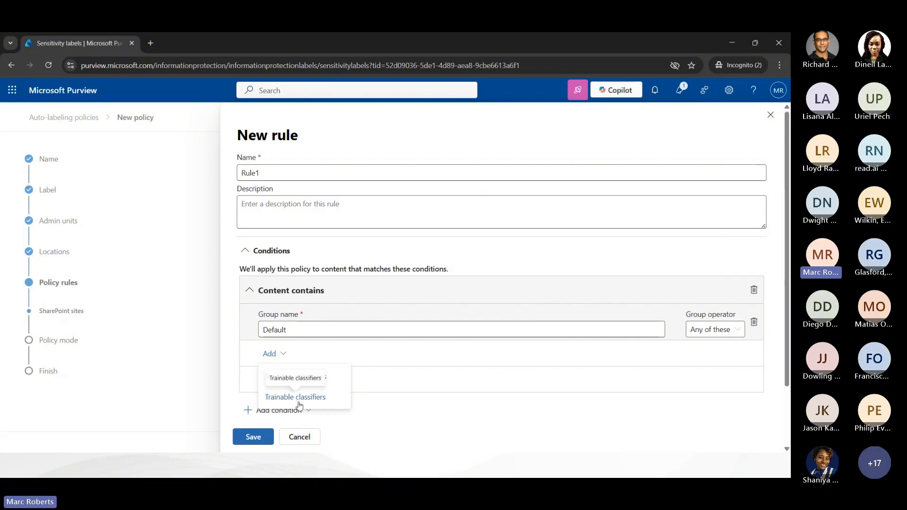
pyautogui.click(755, 290)
# - Add a Content is shared condition to the rule, set to with people outside my organization
pyautogui.click(283, 286)
pyautogui.click(305, 325)
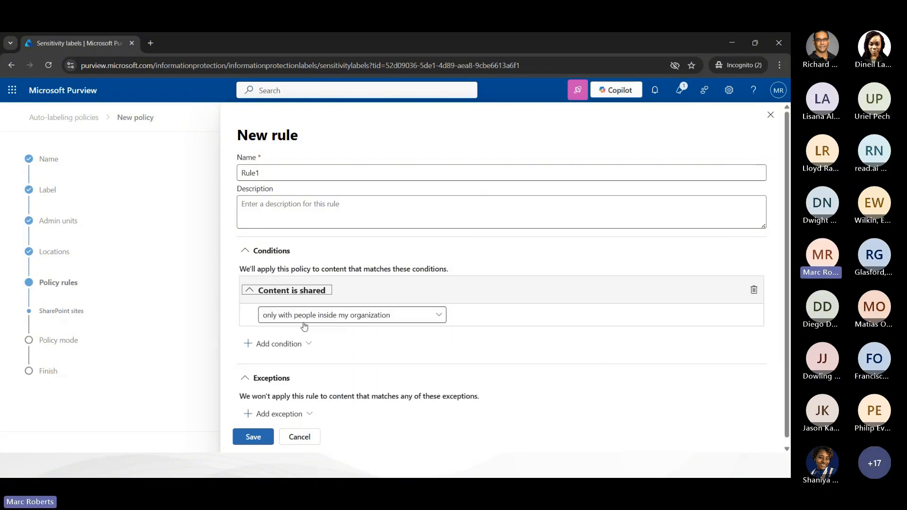
pyautogui.click(321, 320)
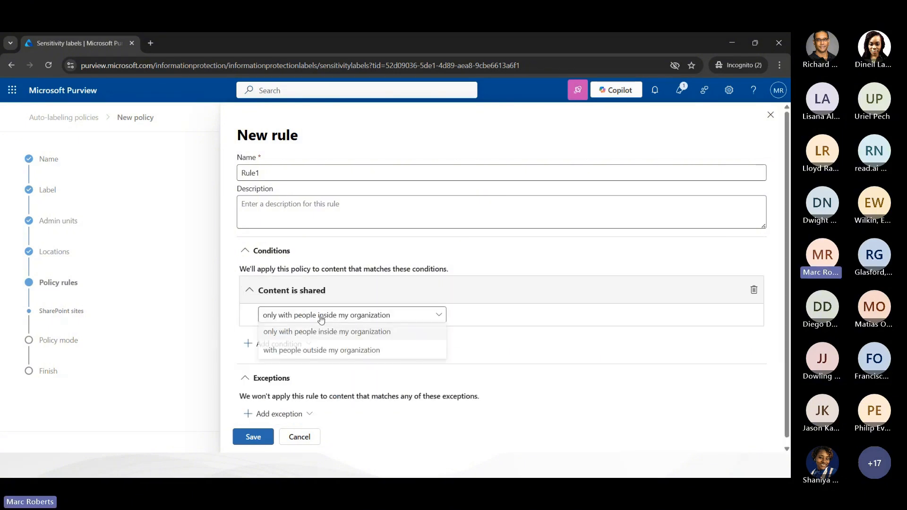
pyautogui.click(319, 352)
# - Add a File extension is condition to the rule with the extensions .docx and .pdf
pyautogui.click(286, 344)
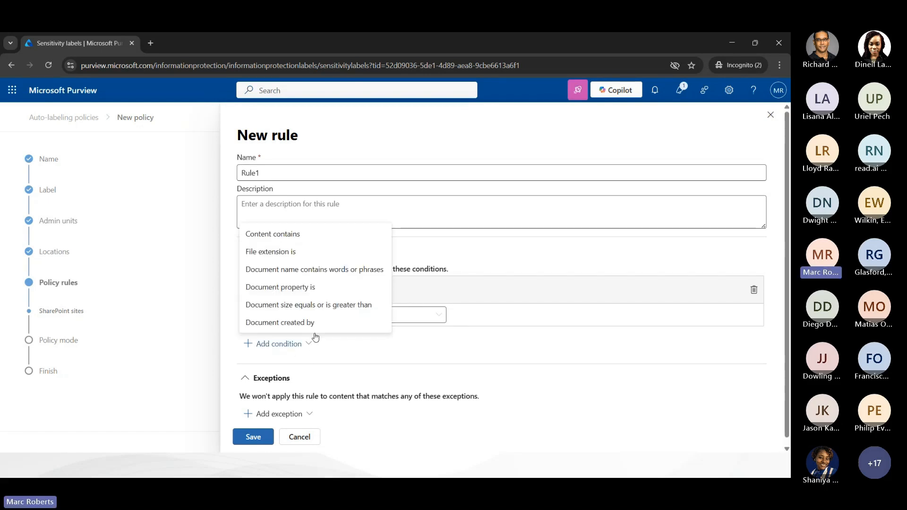
pyautogui.click(352, 255)
pyautogui.click(426, 412)
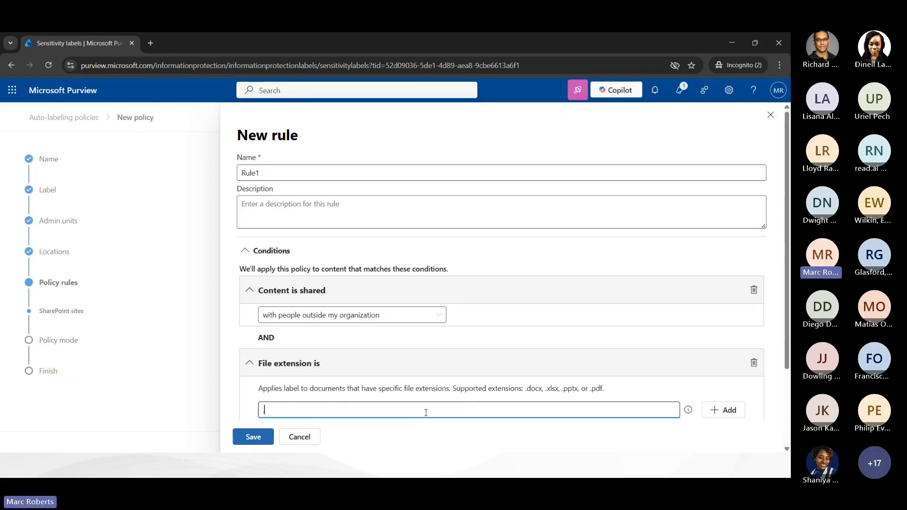
pyautogui.write('.do')
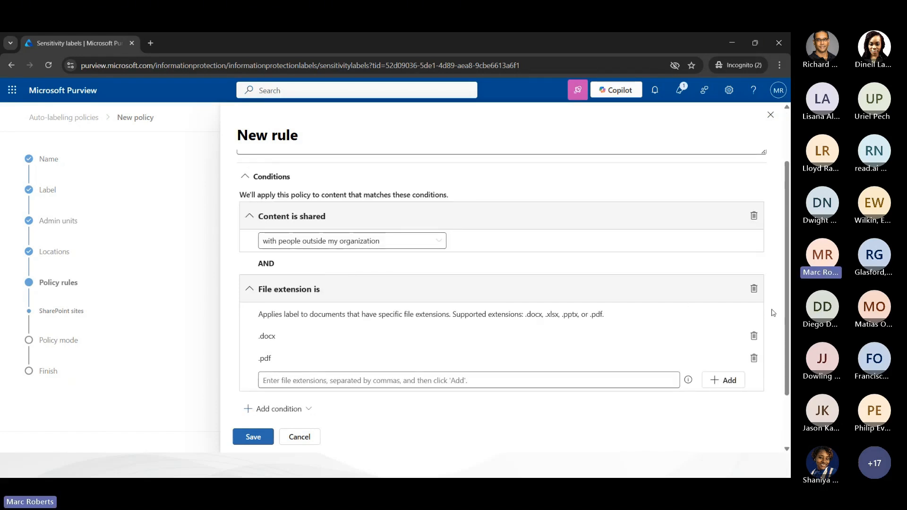
# - Look through the exceptions available for the SharePoint rule and save the rule without adding one
pyautogui.scroll(-1, 325, 354)
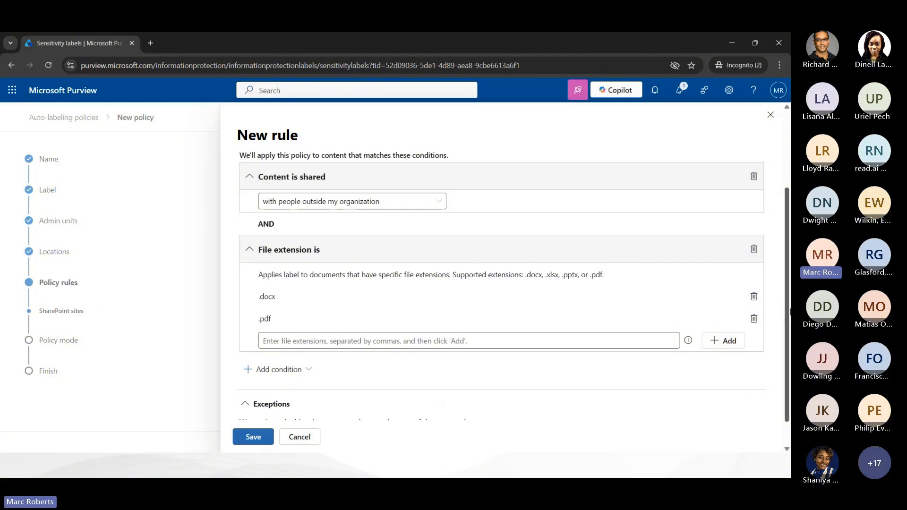
pyautogui.scroll(-1, 781, 329)
pyautogui.scroll(-1, 780, 328)
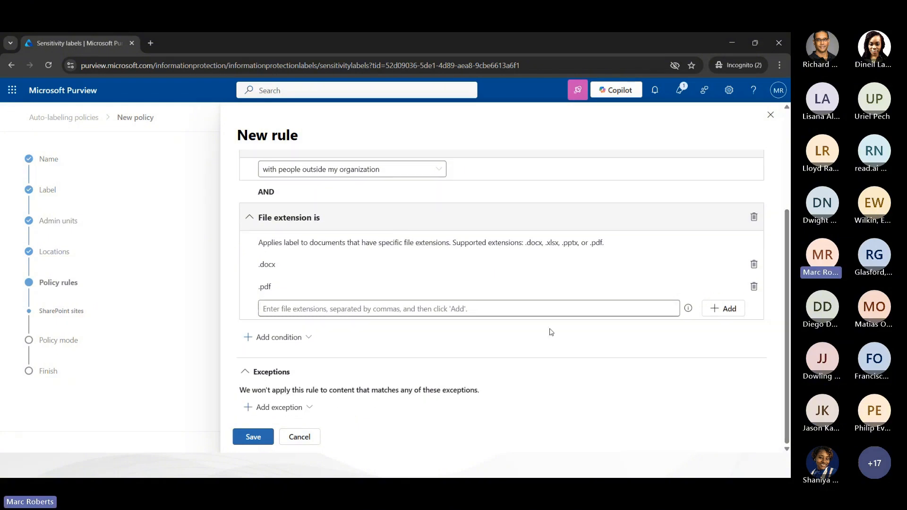
pyautogui.click(289, 408)
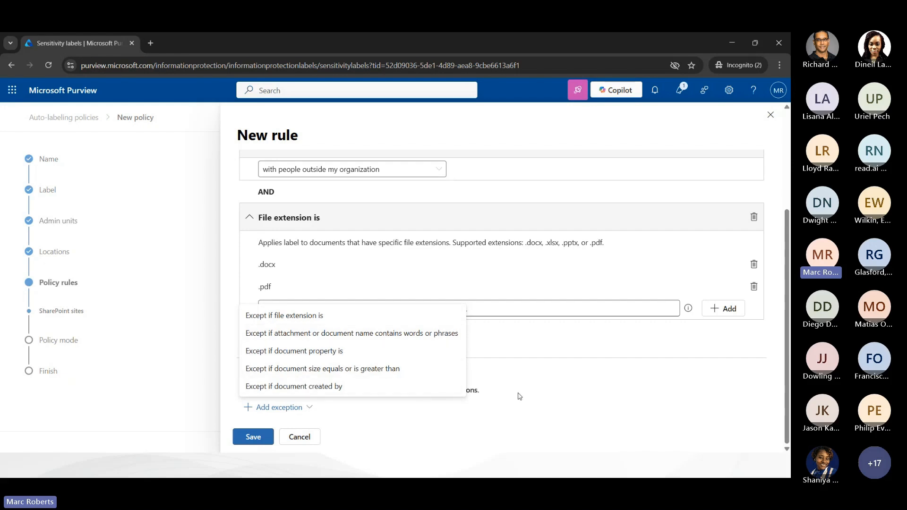
pyautogui.click(489, 386)
pyautogui.click(273, 434)
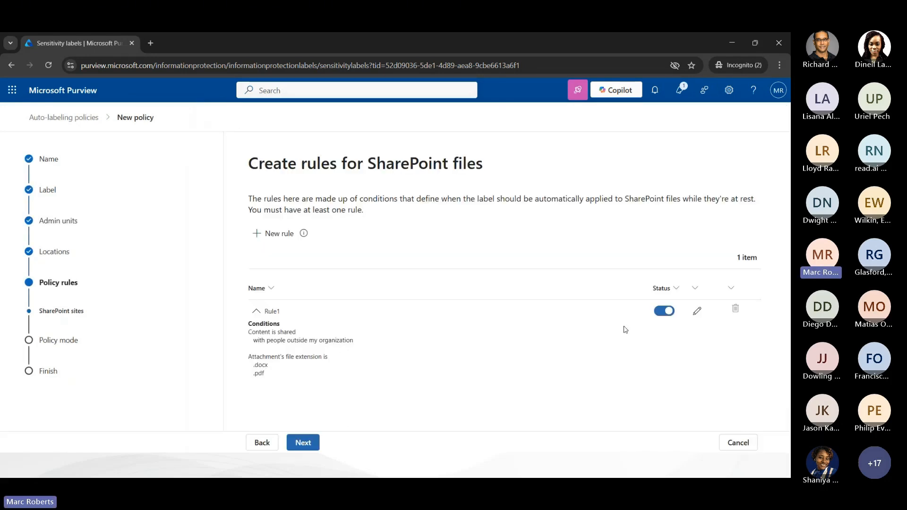
# - Accept the SharePoint rule, keep the policy set to run in simulation mode, and proceed to the final review
pyautogui.click(303, 442)
pyautogui.click(301, 441)
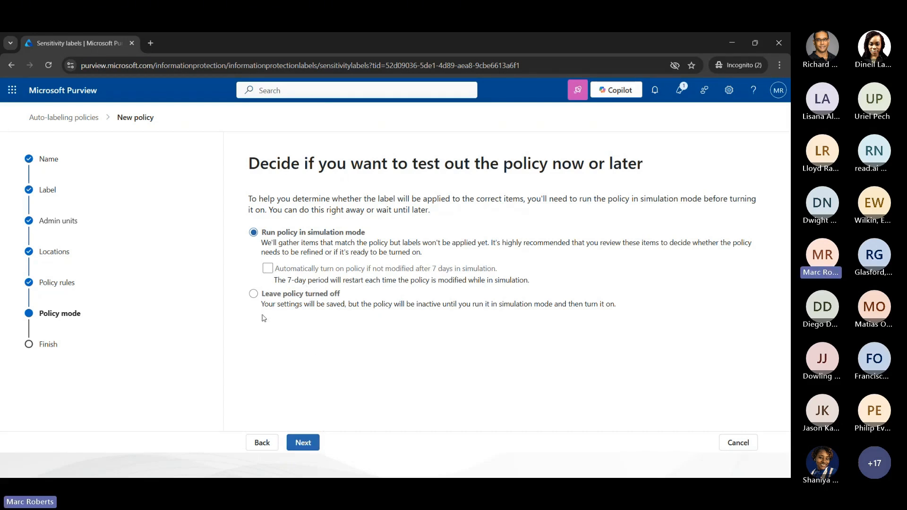
pyautogui.click(310, 440)
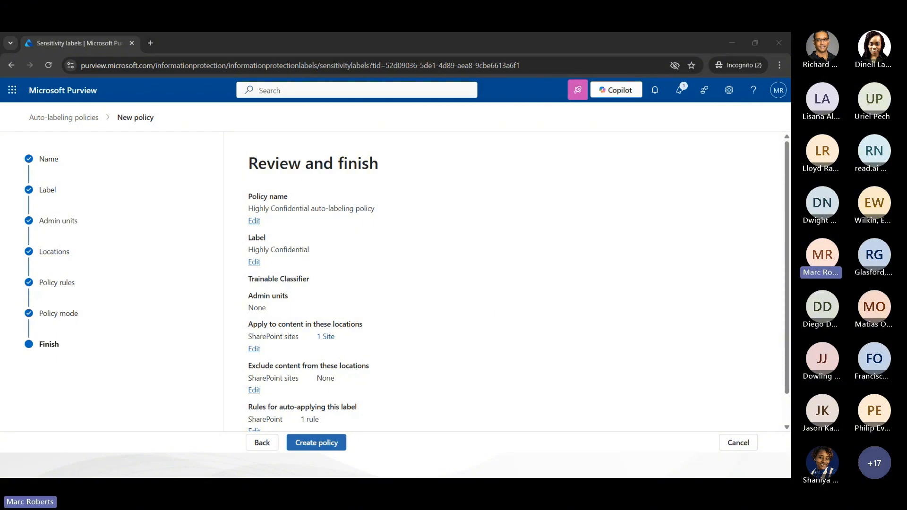
# - Cancel the creation of the auto-labeling policy and return to the sensitivity labels list
pyautogui.press('super+d')
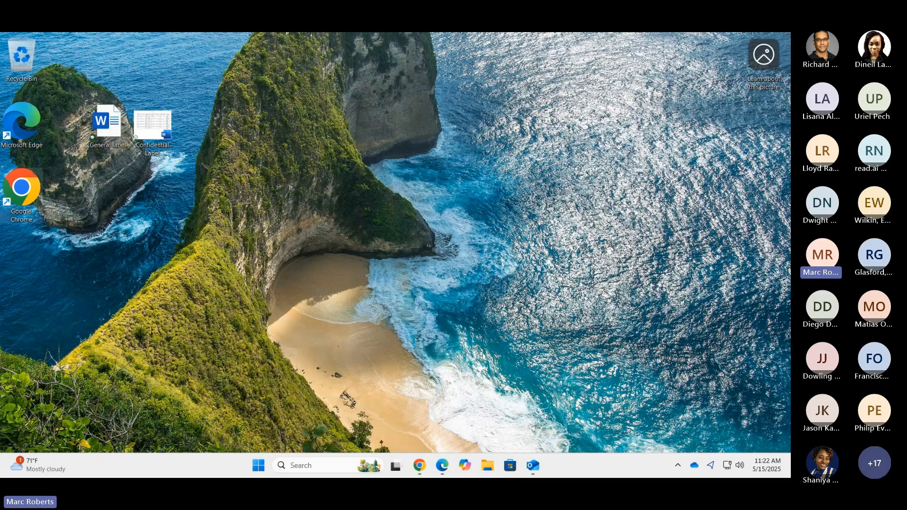
pyautogui.press('super+d')
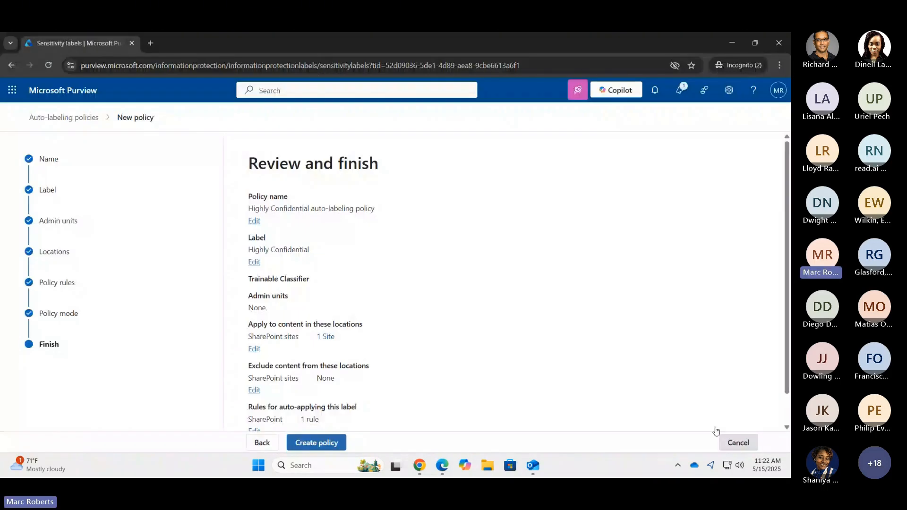
pyautogui.click(738, 442)
pyautogui.click(404, 304)
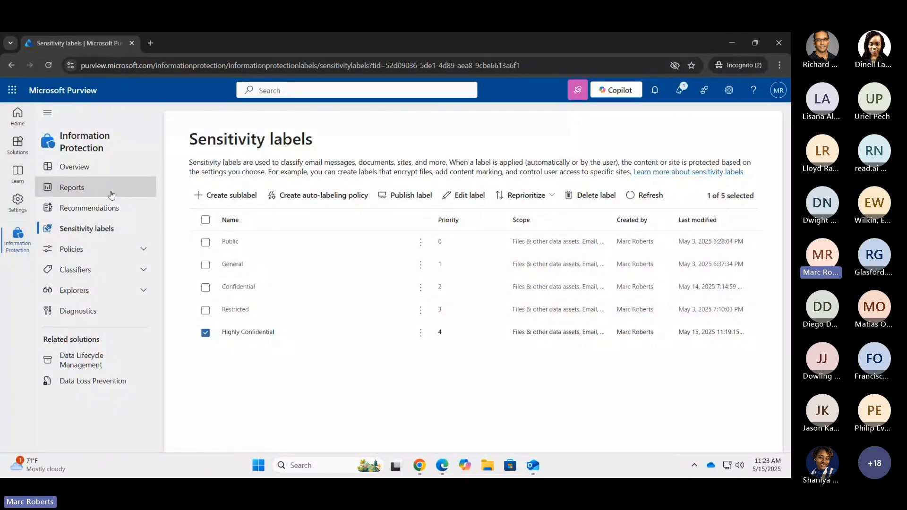
# - Start a new label publishing policy and choose the Highly Confidential label to publish
pyautogui.click(141, 248)
pyautogui.click(108, 273)
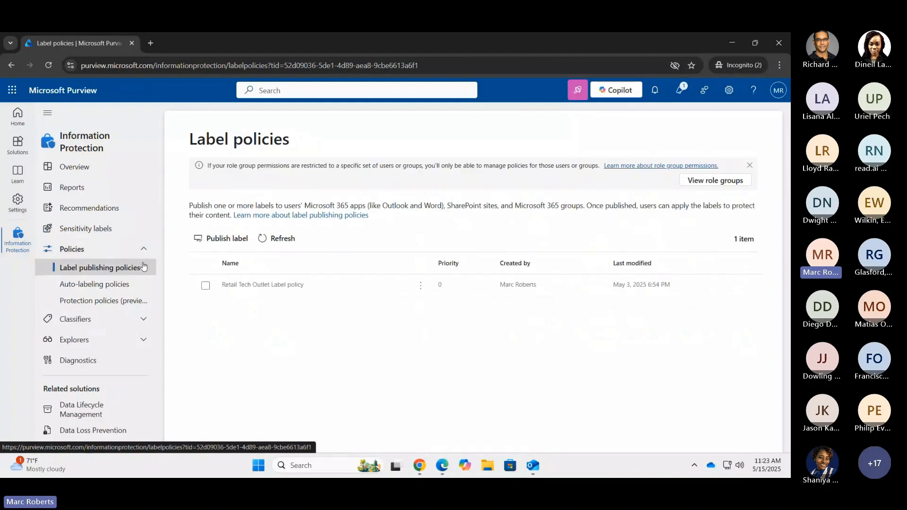
pyautogui.click(234, 239)
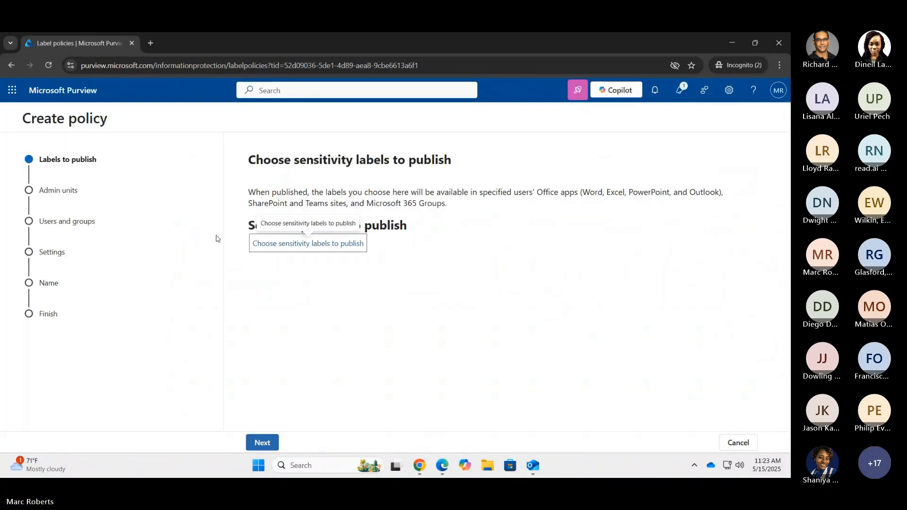
pyautogui.click(260, 442)
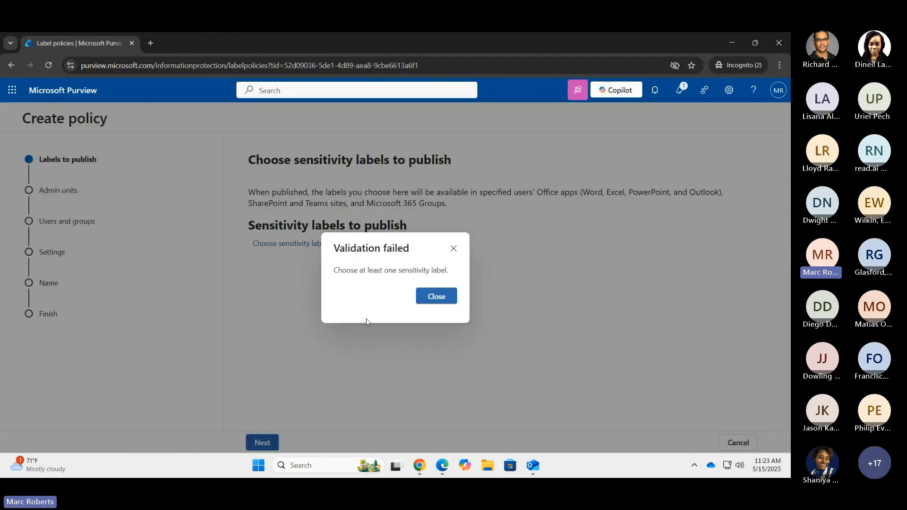
pyautogui.click(366, 318)
pyautogui.click(330, 244)
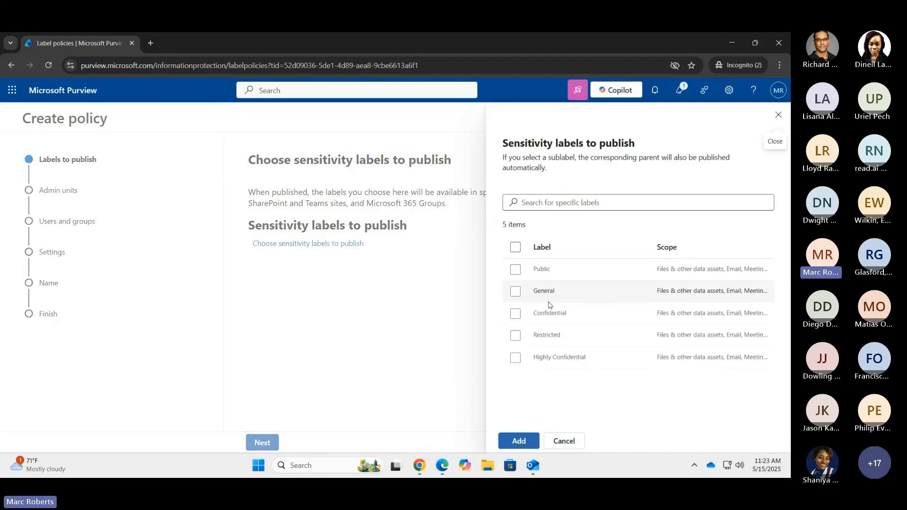
pyautogui.click(520, 359)
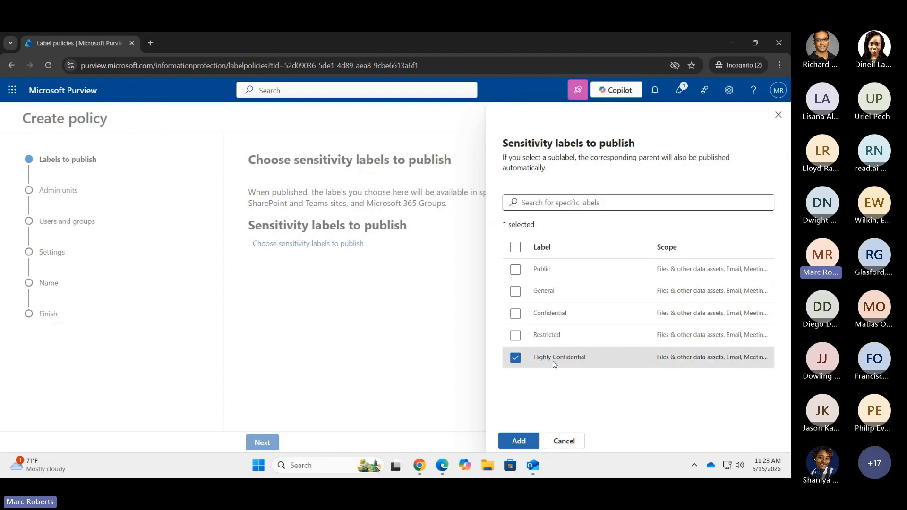
pyautogui.click(518, 440)
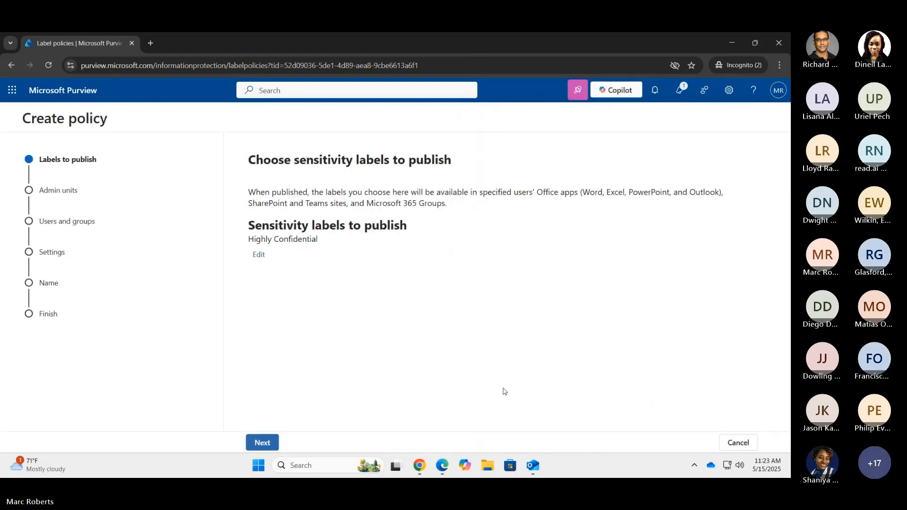
# - Keep the label policy assigned to the full directory and published to all users and groups
pyautogui.click(265, 443)
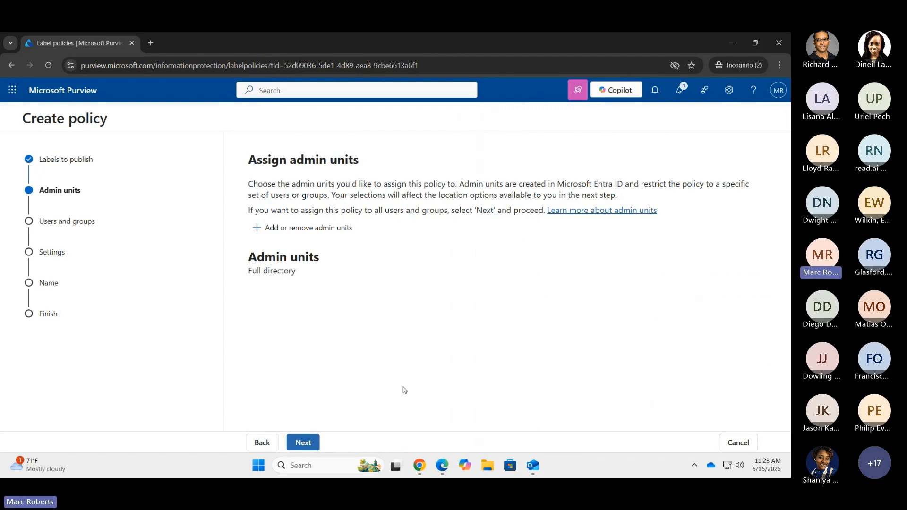
pyautogui.click(304, 442)
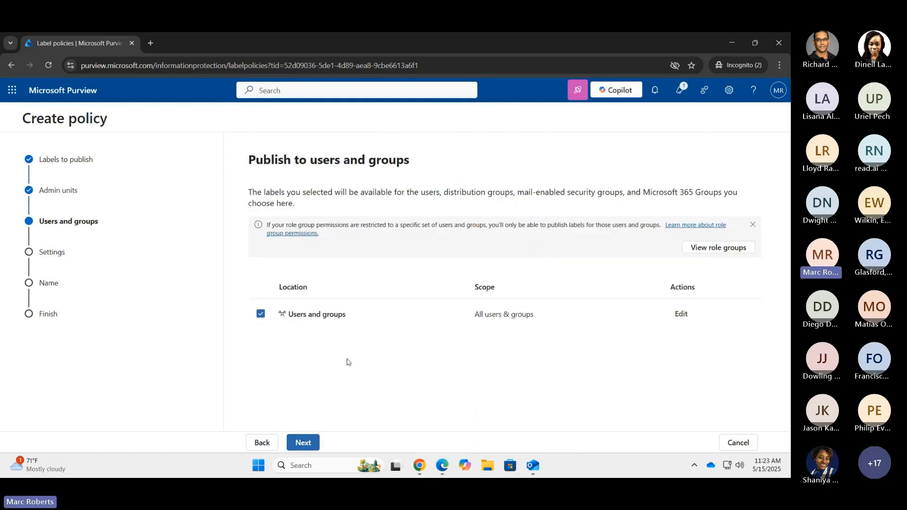
pyautogui.click(683, 315)
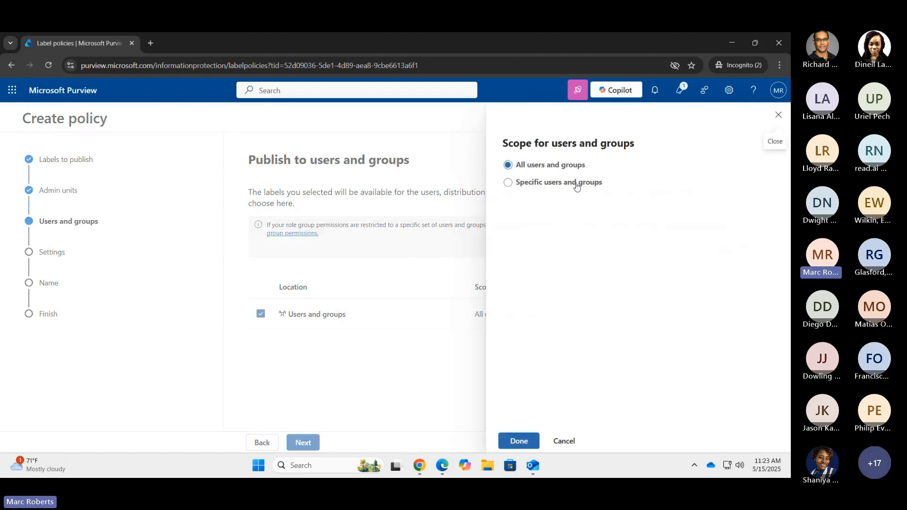
pyautogui.click(577, 186)
pyautogui.click(778, 114)
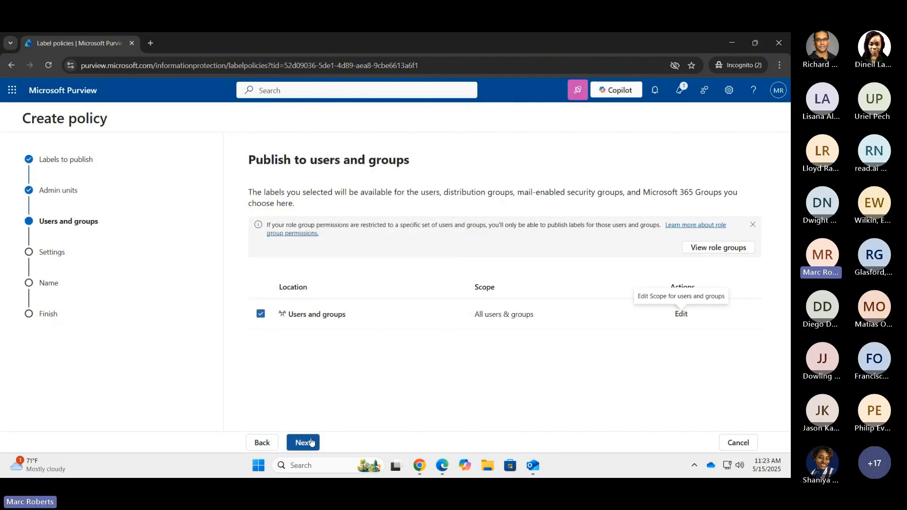
pyautogui.click(311, 442)
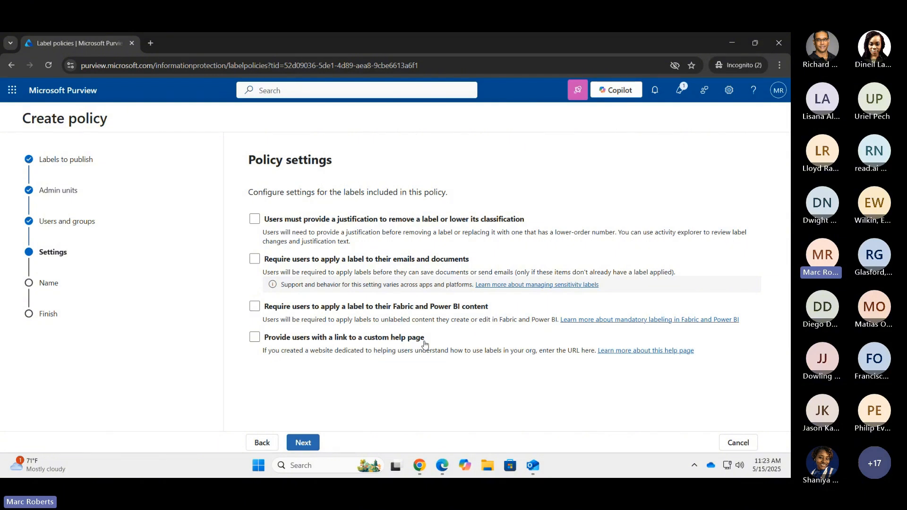
# - Require justification for removing or lowering a label, and require users to label their emails and documents
pyautogui.click(334, 220)
pyautogui.click(324, 259)
pyautogui.click(303, 442)
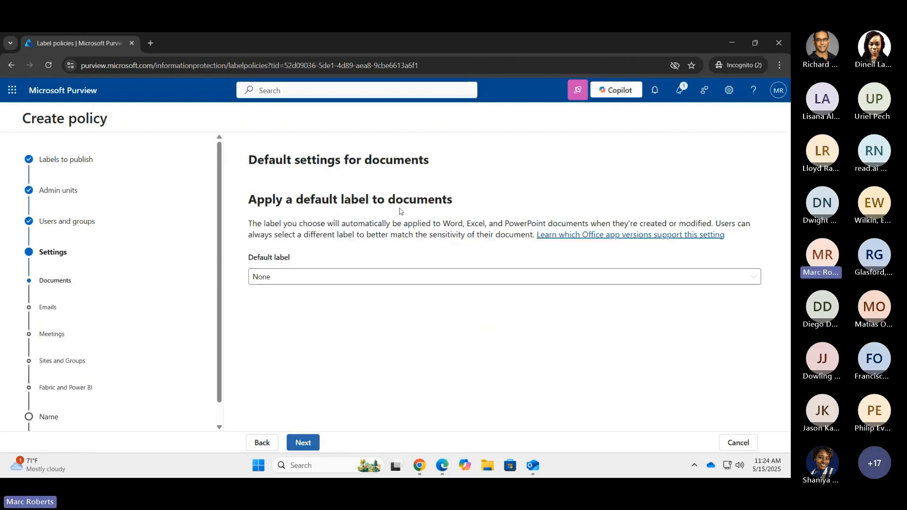
# - Set the default label for documents to Highly Confidential and keep the email default as Same as document
pyautogui.click(381, 277)
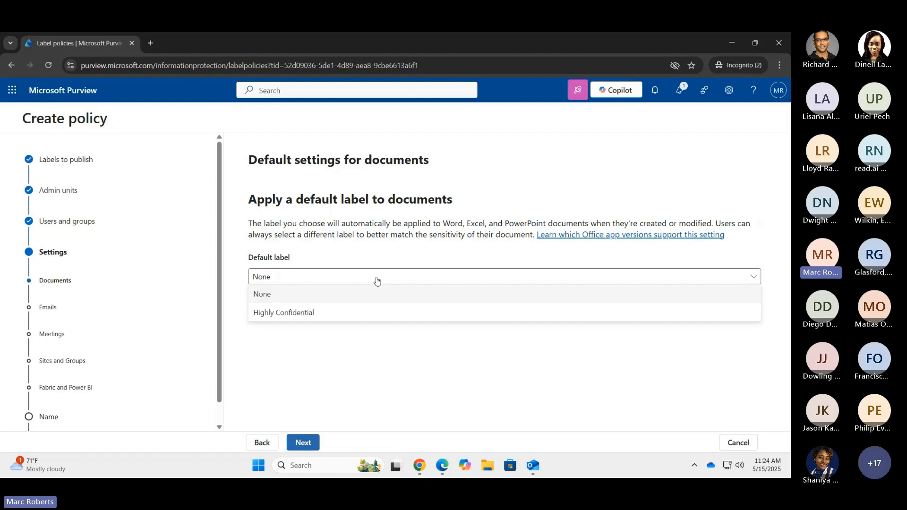
pyautogui.click(292, 313)
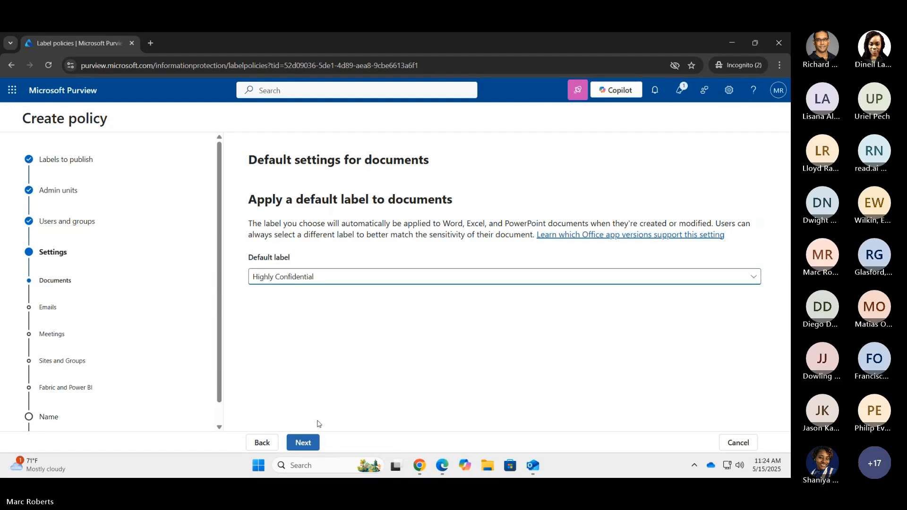
pyautogui.click(304, 441)
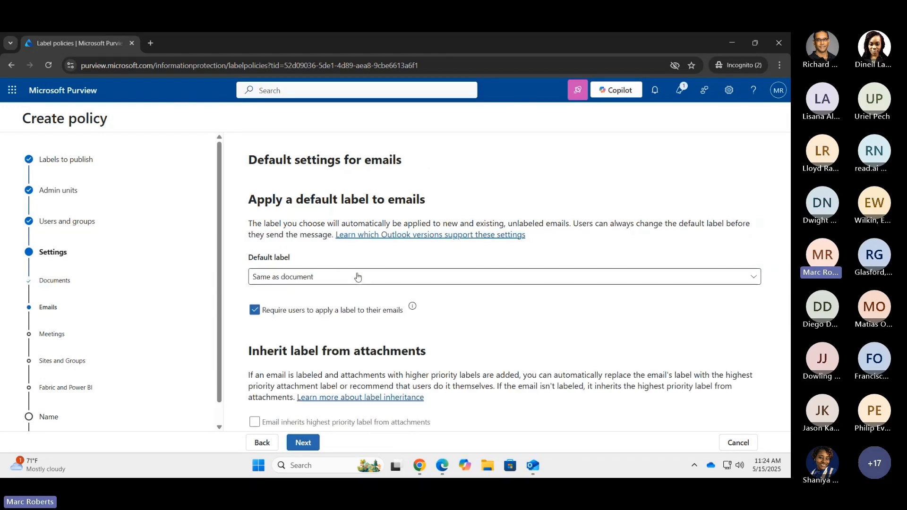
pyautogui.click(314, 442)
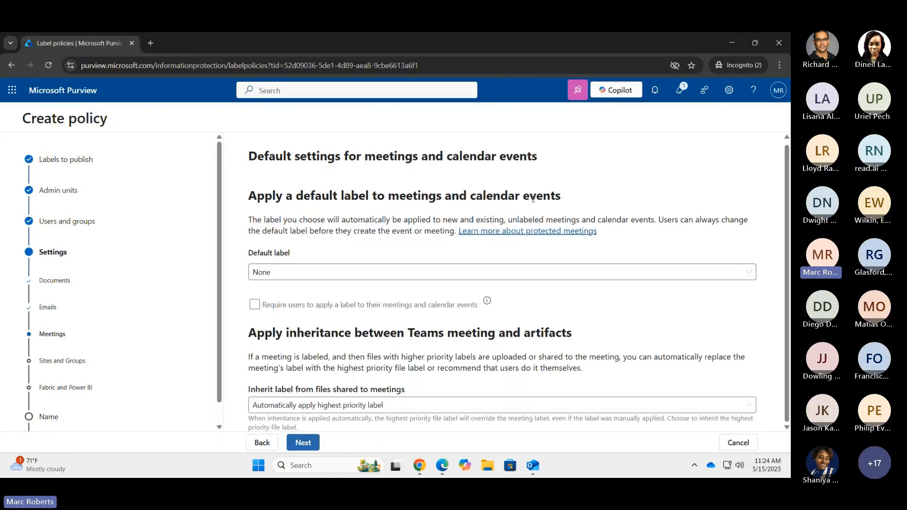
# - Leave the default label at None for meetings, sites and groups, and Fabric and Power BI, and cancel the policy at the naming stage
pyautogui.click(302, 442)
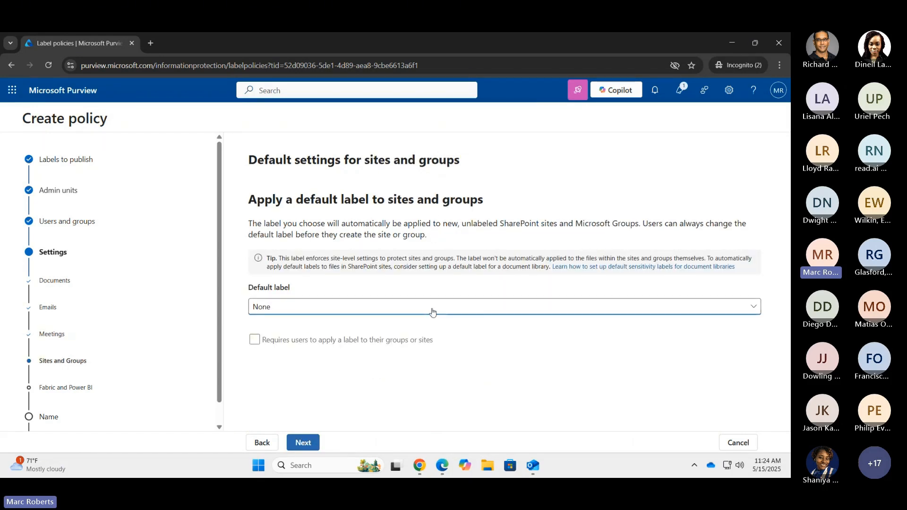
pyautogui.click(397, 307)
pyautogui.click(343, 306)
pyautogui.click(305, 440)
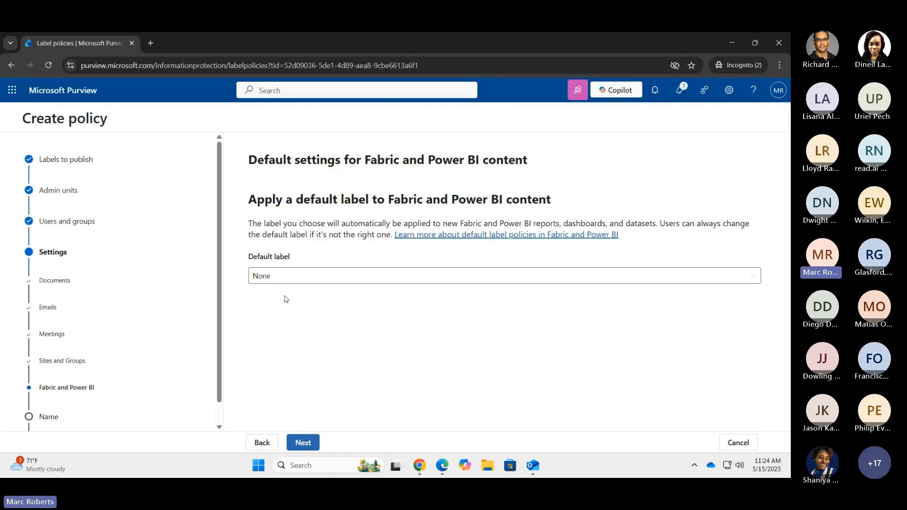
pyautogui.click(305, 443)
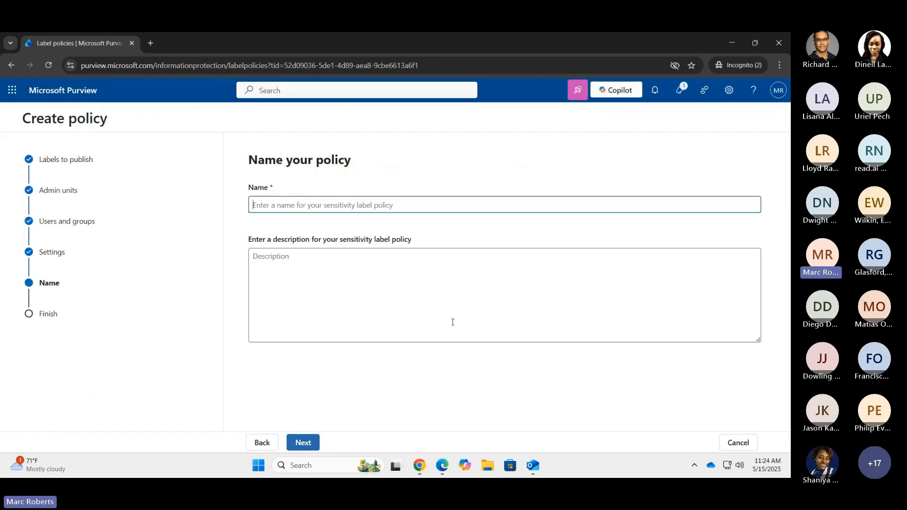
pyautogui.click(736, 445)
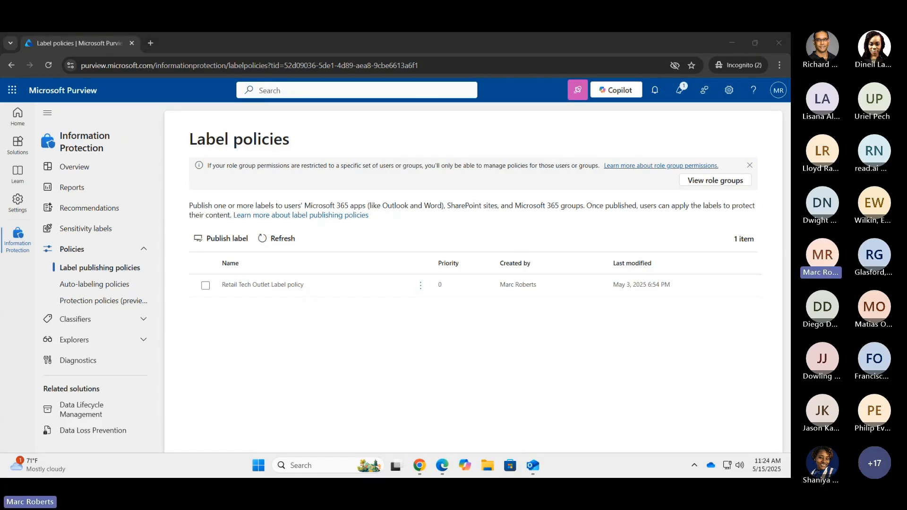
# - Open the General label document from the desktop in Word and change its sensitivity label to Restricted
pyautogui.press('super+d')
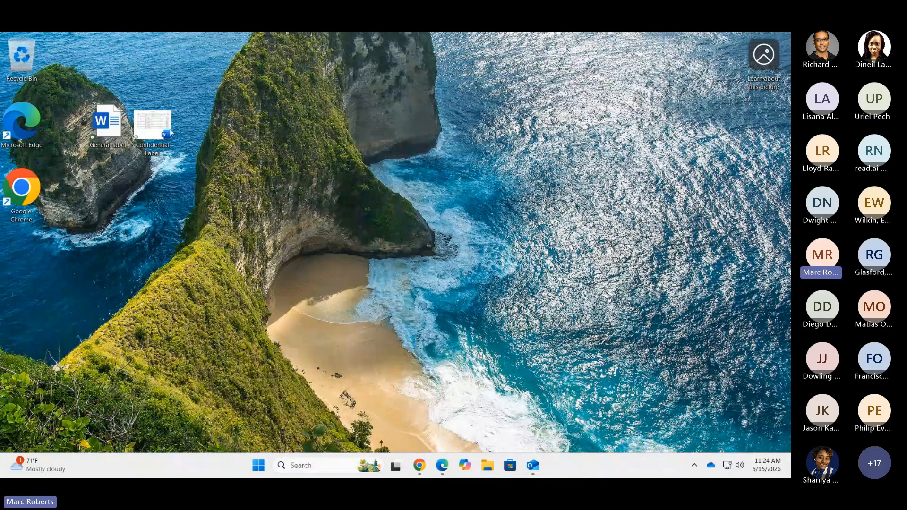
pyautogui.doubleClick(120, 124)
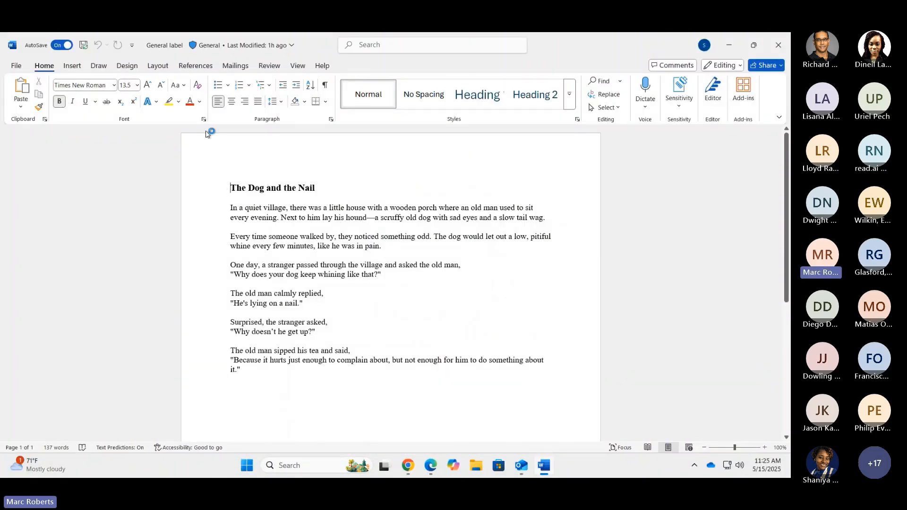
pyautogui.click(282, 47)
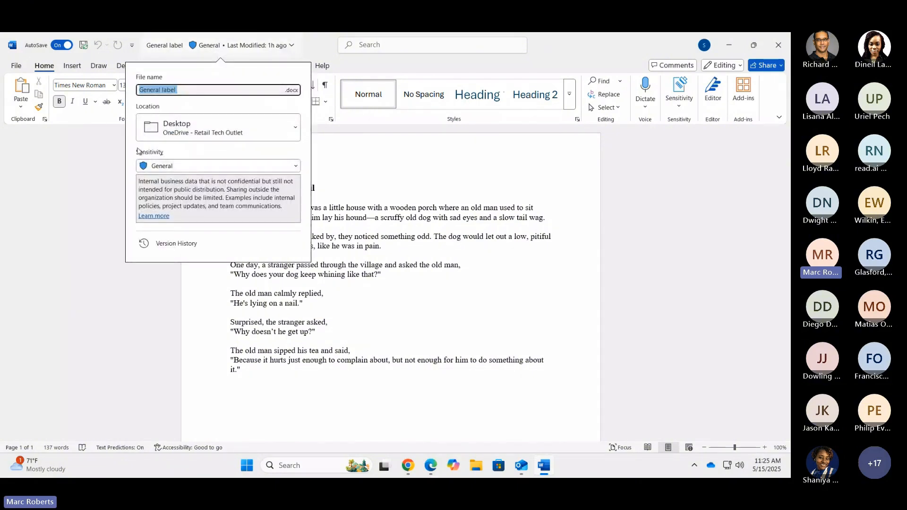
pyautogui.click(297, 166)
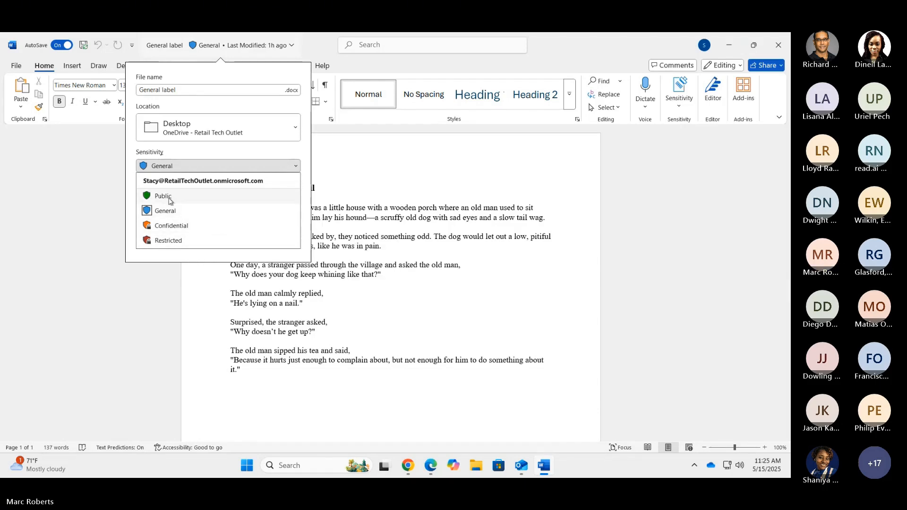
pyautogui.click(178, 240)
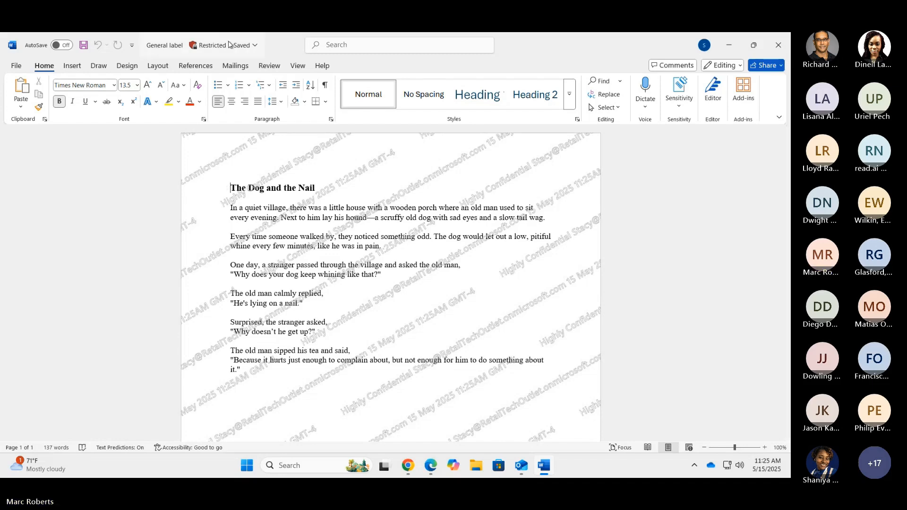
# - View the current user's permissions on the Restricted document
pyautogui.click(165, 44)
pyautogui.click(252, 203)
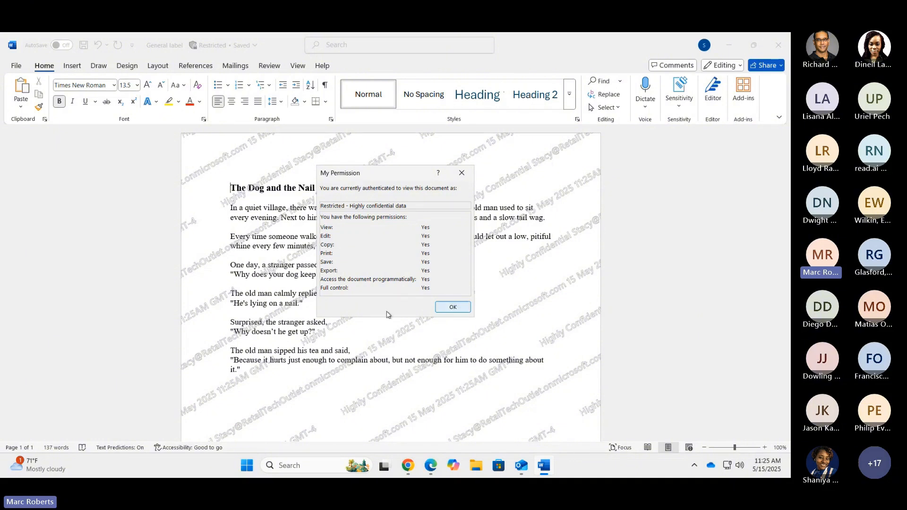
# - Change the General label document's sensitivity label to General with the justification "Previous label no longer applies", and save it
pyautogui.click(462, 172)
pyautogui.click(223, 45)
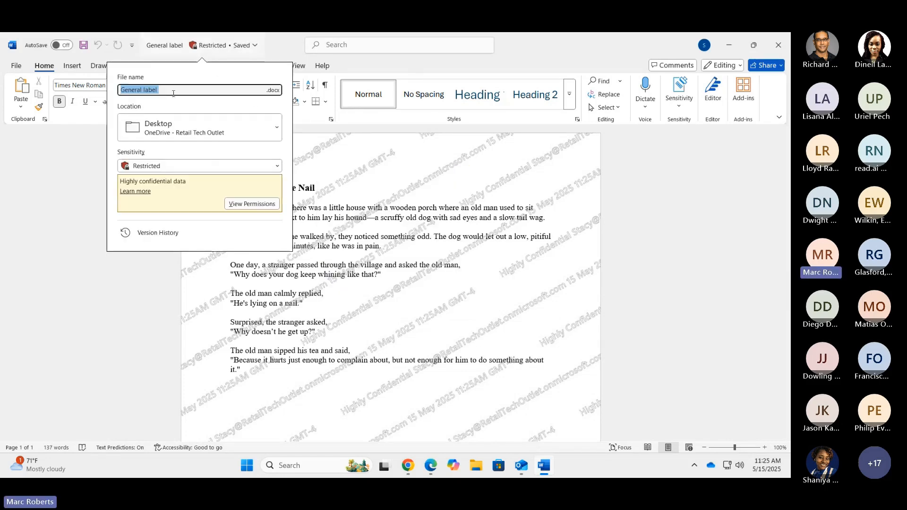
pyautogui.click(171, 164)
pyautogui.click(158, 217)
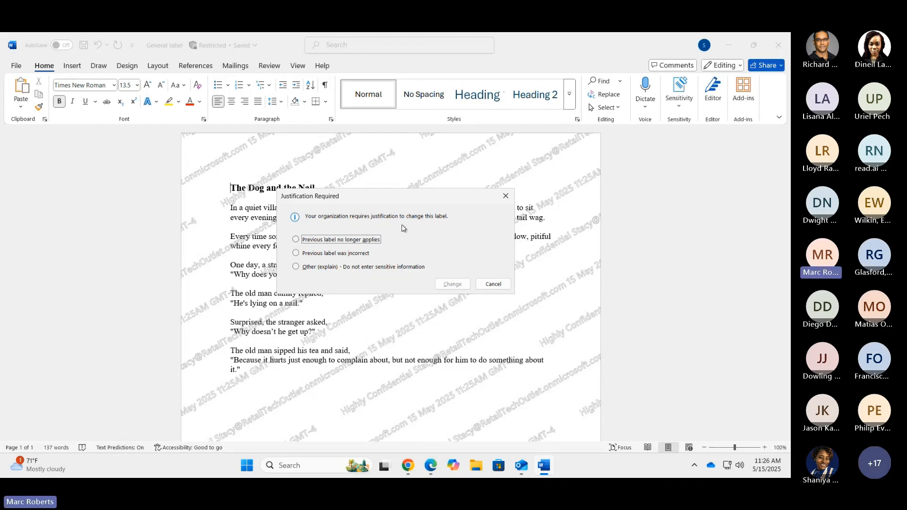
pyautogui.click(325, 241)
pyautogui.click(450, 284)
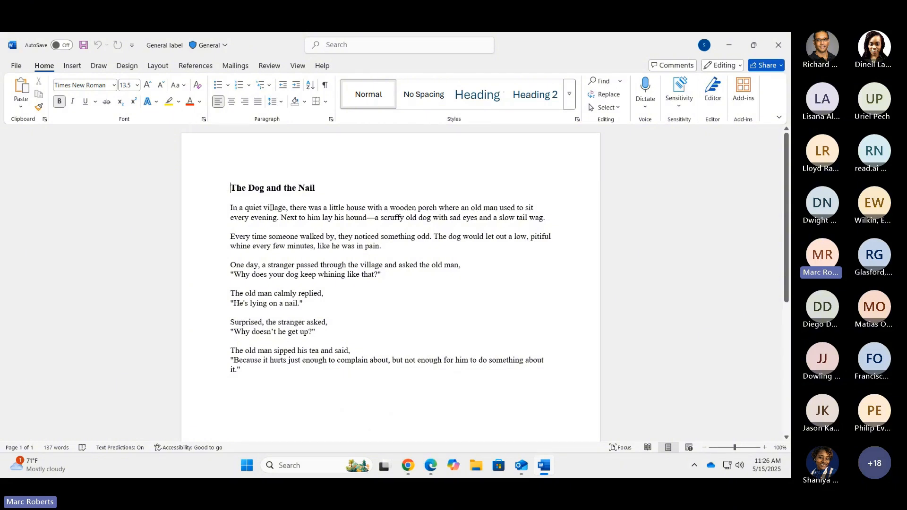
pyautogui.click(84, 45)
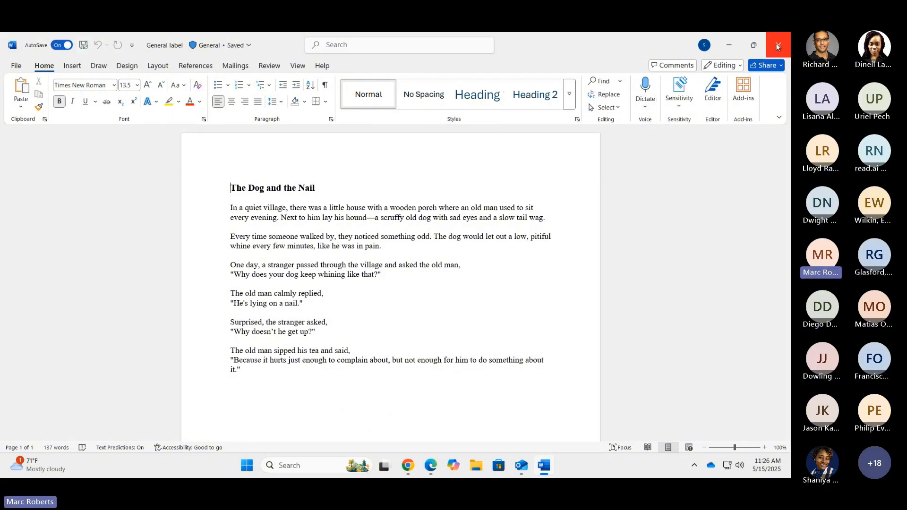
# - Close the General label document in Word and return to the ChatGPT window in Chrome
pyautogui.click(730, 44)
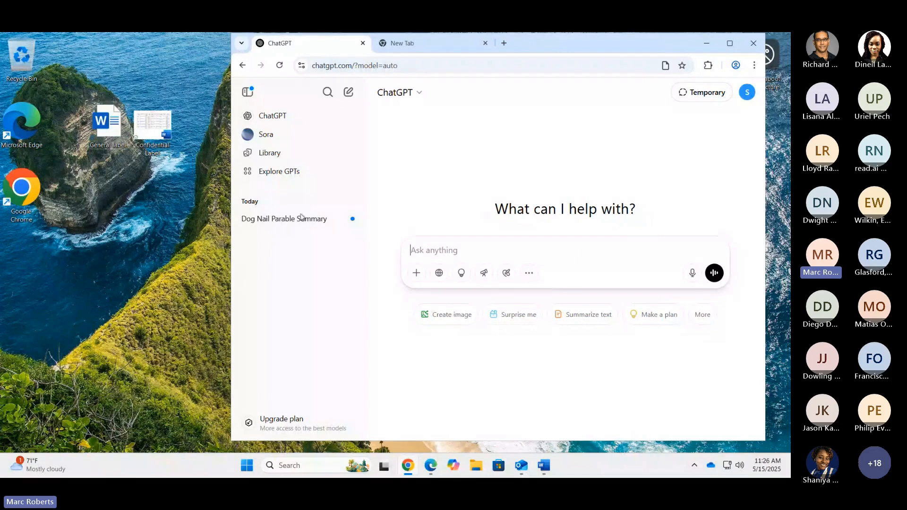
pyautogui.click(426, 254)
pyautogui.doubleClick(118, 126)
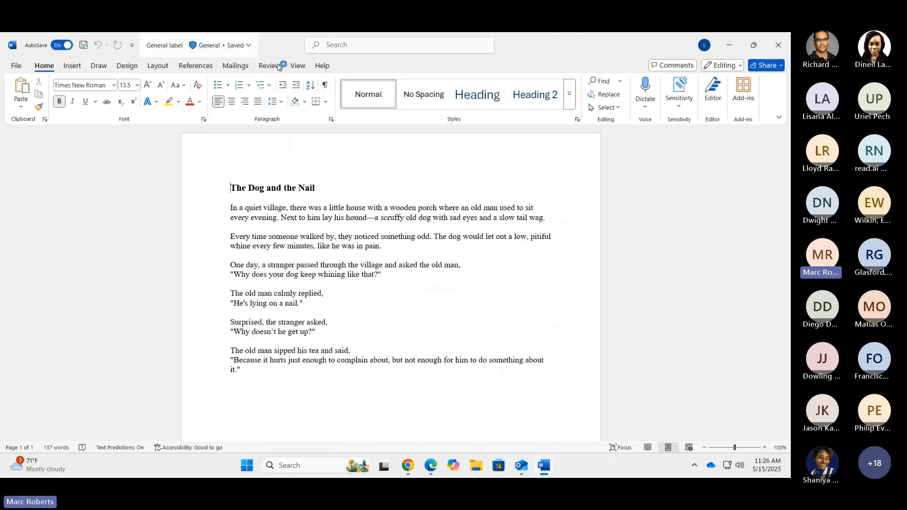
pyautogui.click(780, 42)
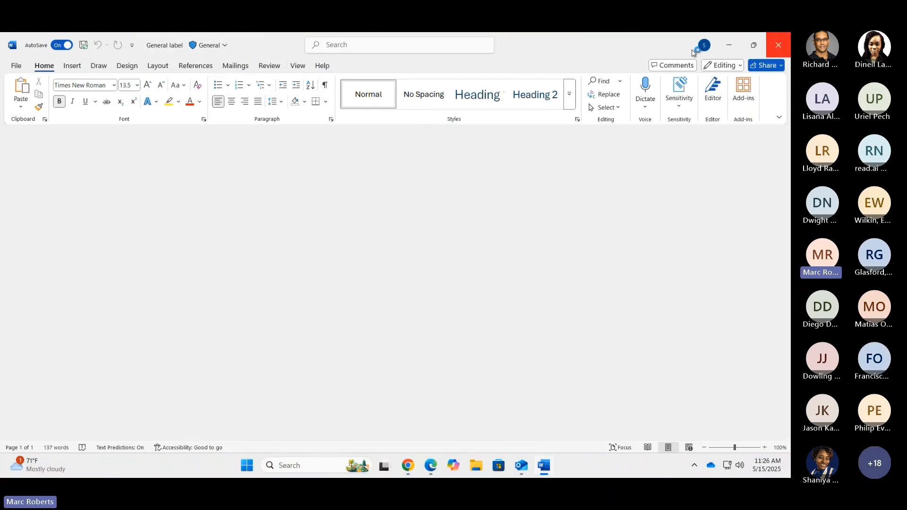
# - Attach the General label document from the desktop to a new ChatGPT chat and send the prompt "tell me about this document"
pyautogui.moveTo(108, 124); pyautogui.dragTo(506, 250)
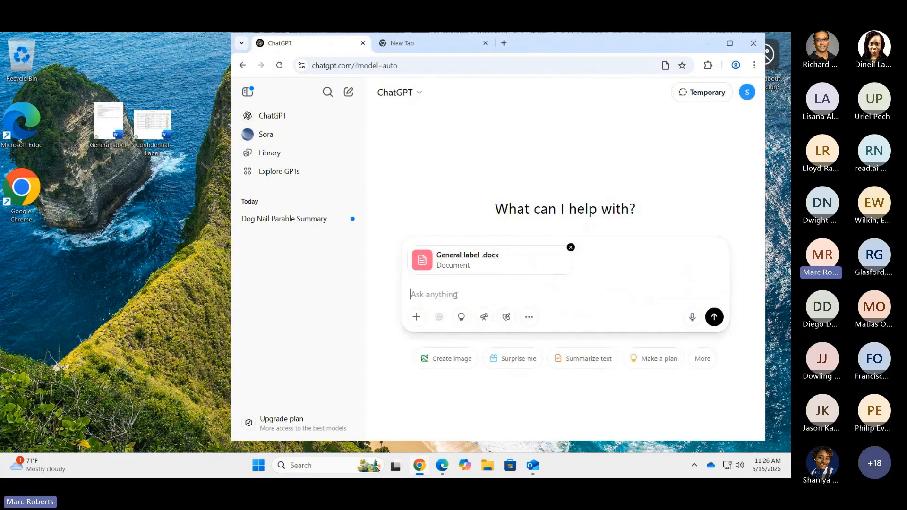
pyautogui.write('tell me ')
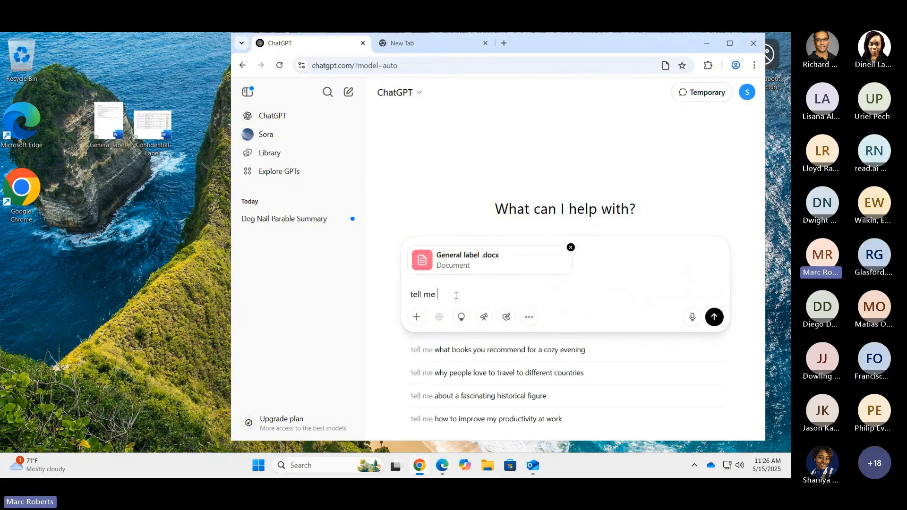
pyautogui.write('about this document')
pyautogui.press('Return')
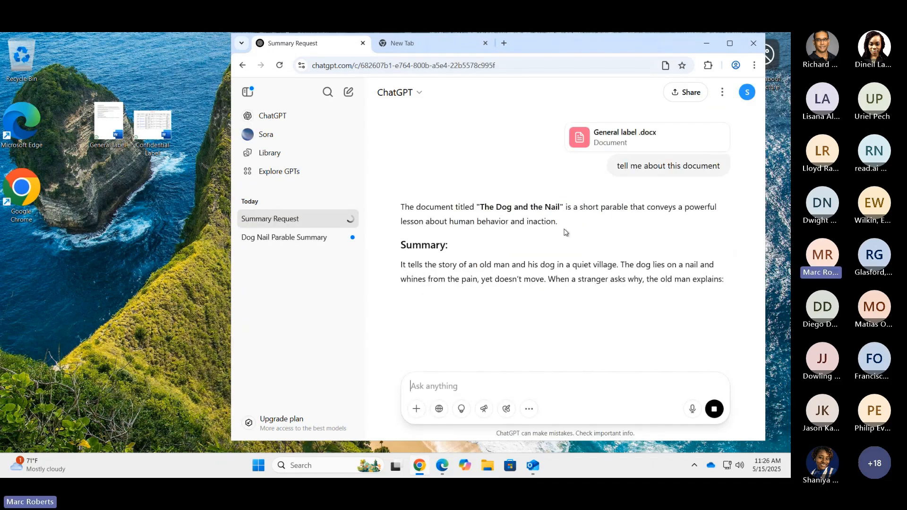
# - Review the Confidential Label document in Word, close it, and try to attach the file to the ChatGPT conversation
pyautogui.doubleClick(152, 126)
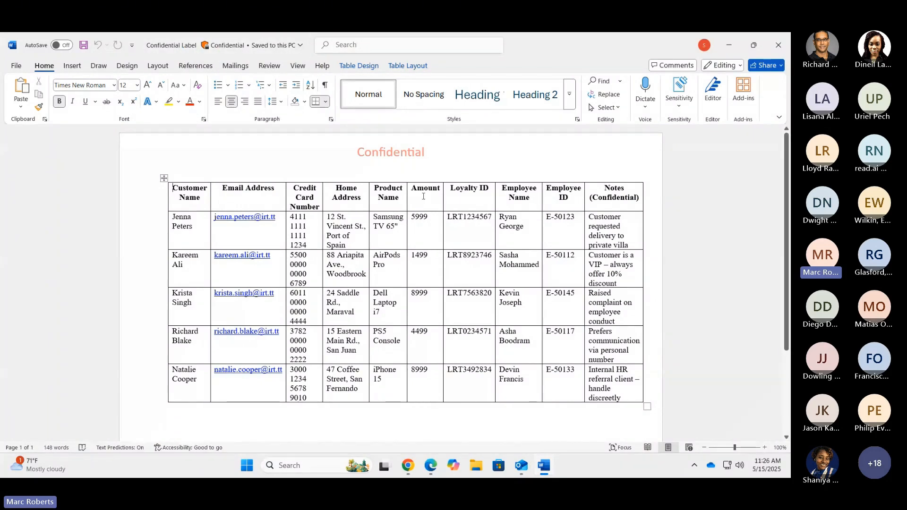
pyautogui.scroll(-1, 426, 208)
pyautogui.scroll(1, 426, 209)
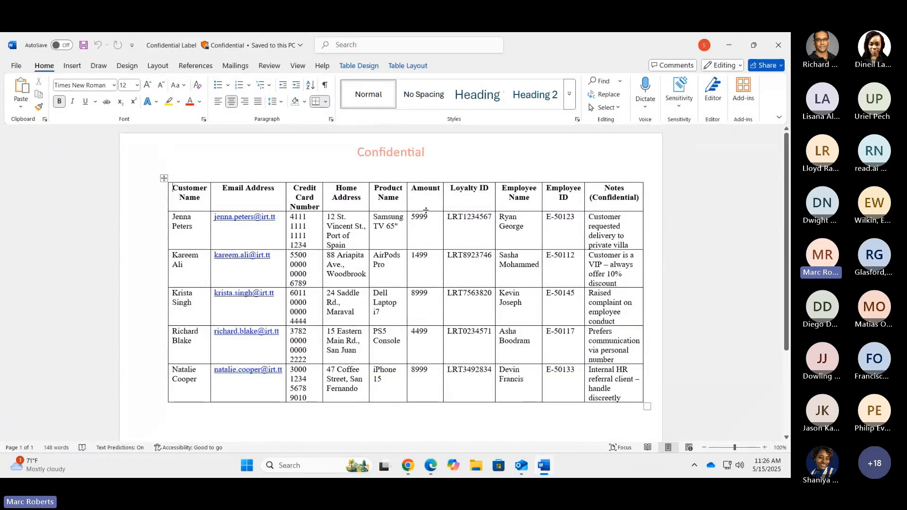
pyautogui.click(775, 53)
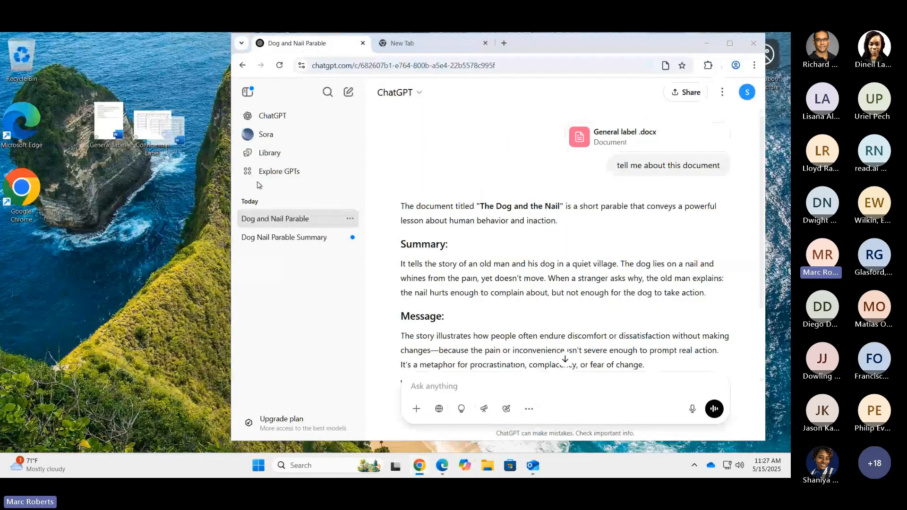
pyautogui.moveTo(259, 185); pyautogui.dragTo(493, 378)
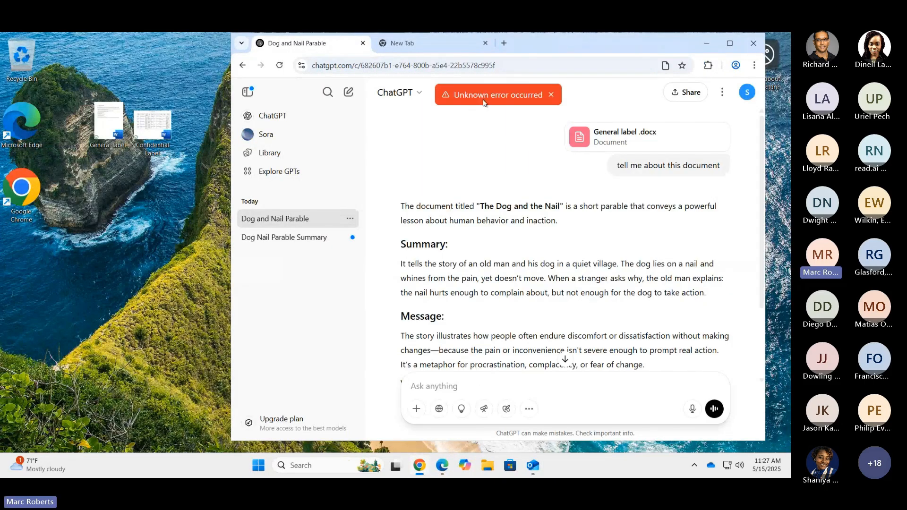